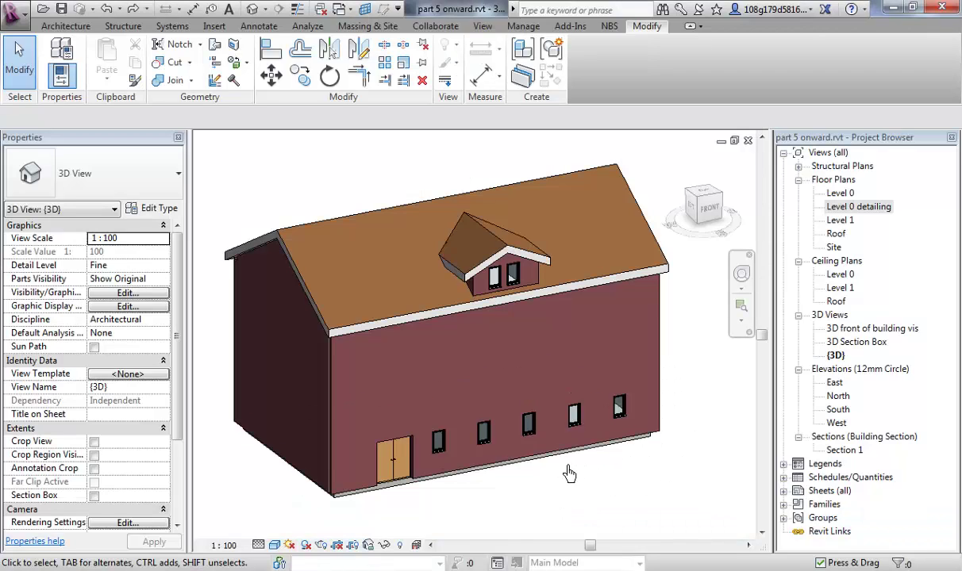
- Switch from the 3D house view to the Level 0 detailing floor plan, briefly checking Level 0
mouse_move(569, 474)
middle_mouse_down("shift")
mouse_move(580, 461)
mouse_move(563, 459)
middle_mouse_up("shift")
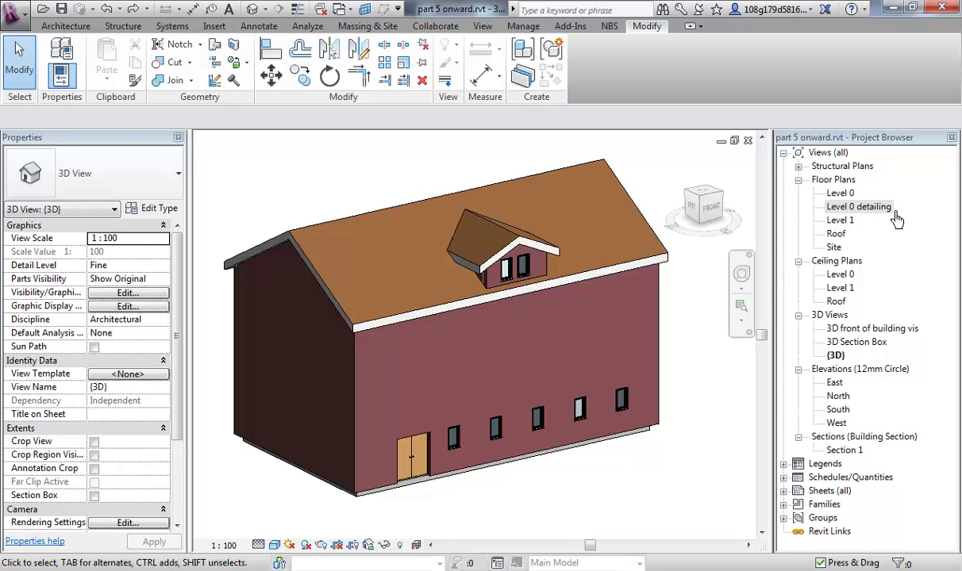
double_click(863, 211)
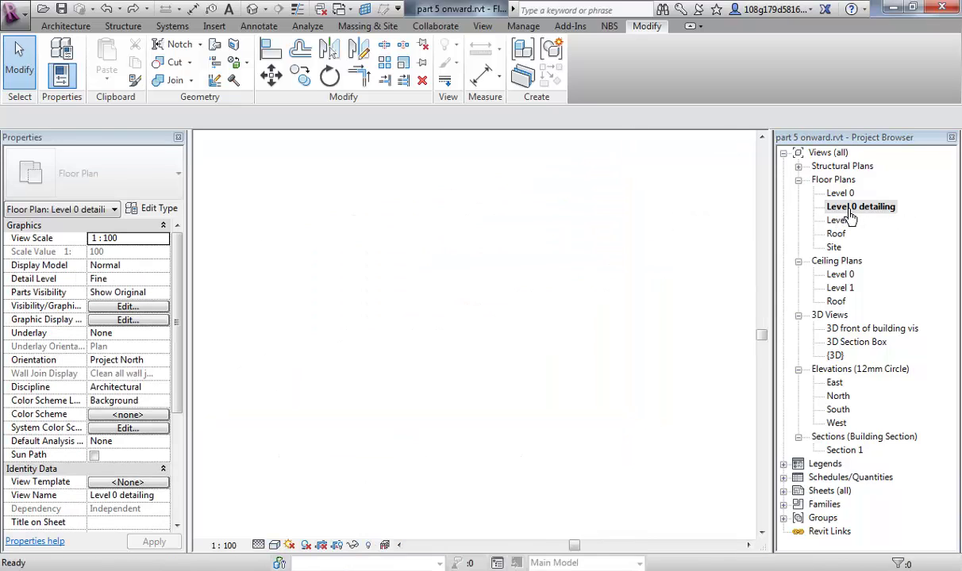
scroll(664, 330, "up", 1)
scroll(580, 306, "down", 1)
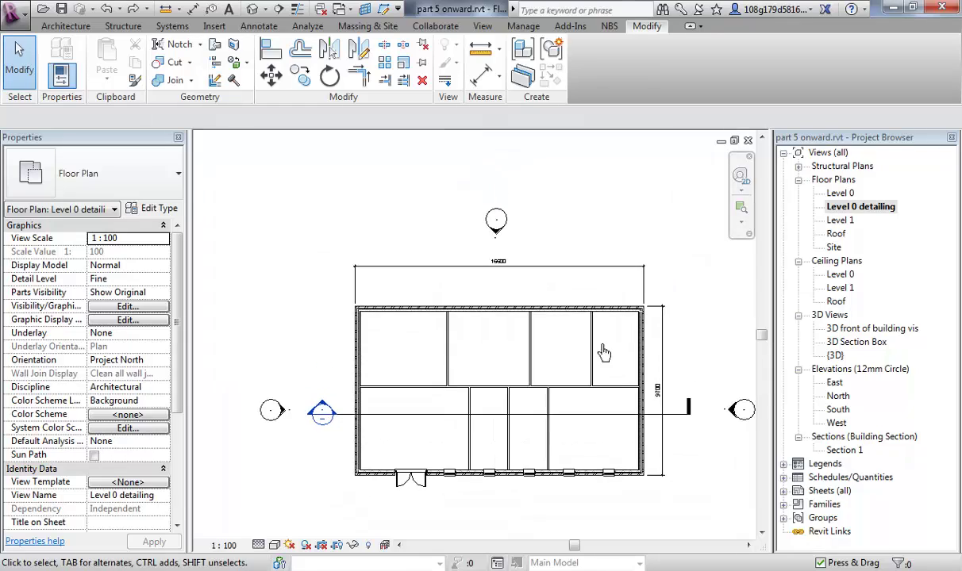
middle_click_drag(564, 369, 562, 347)
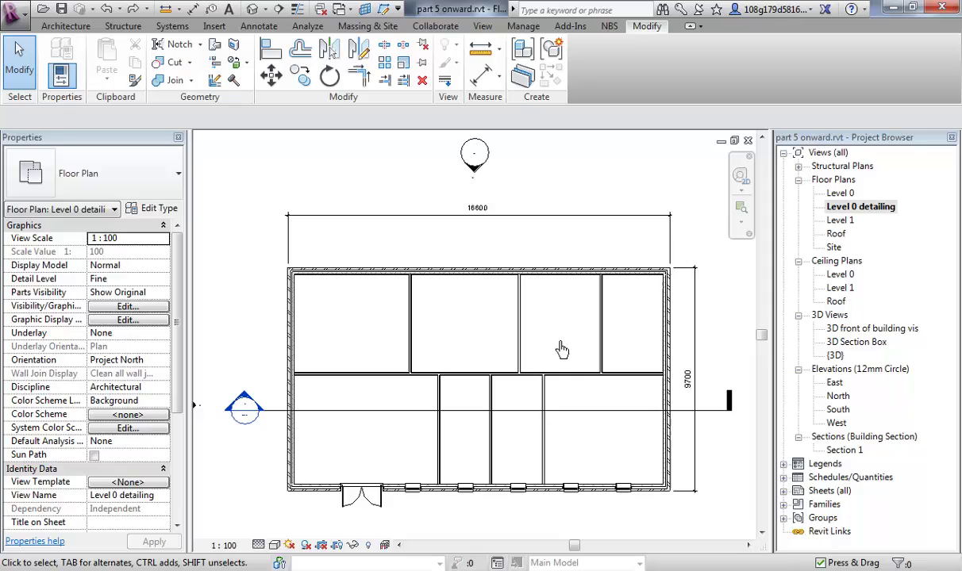
middle_click_drag(560, 347, 558, 346)
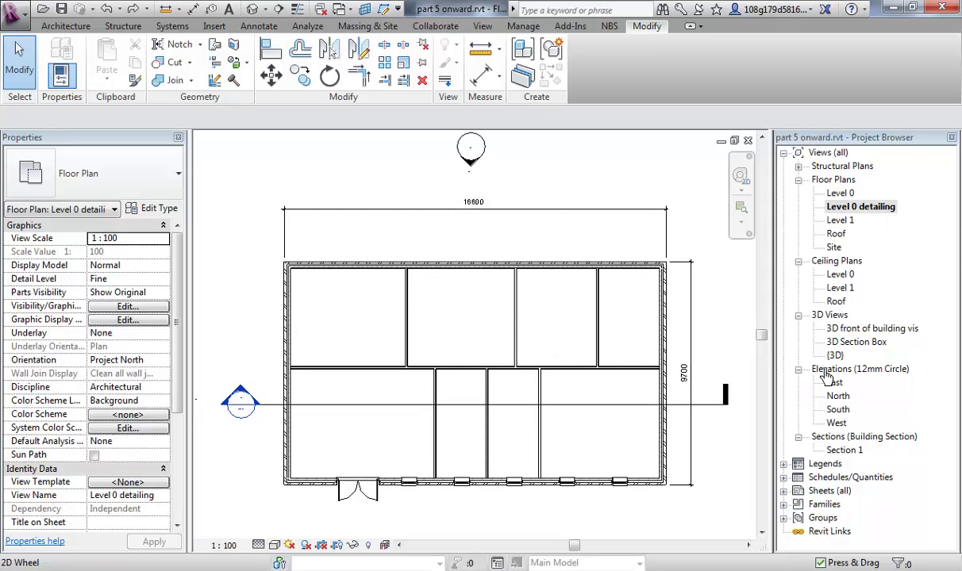
double_click(843, 195)
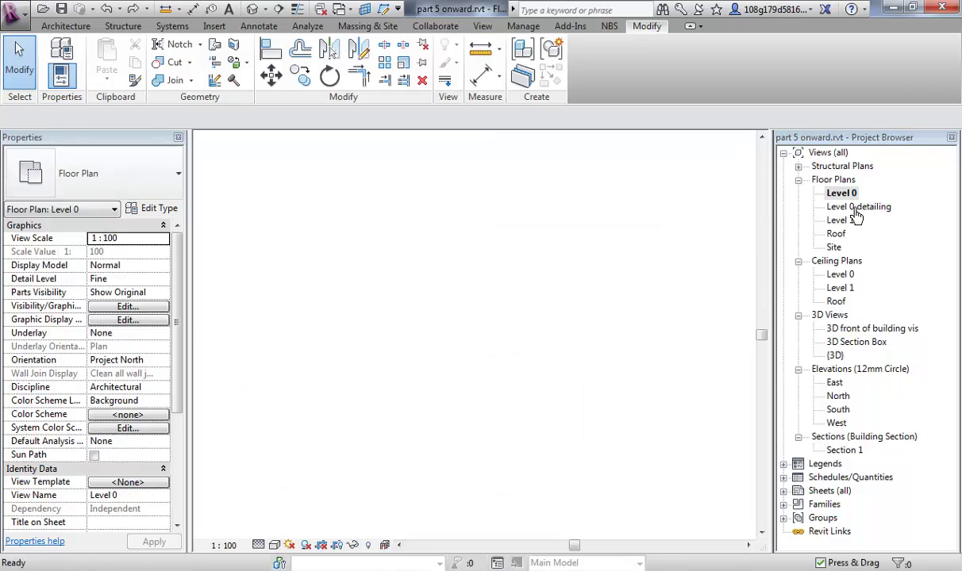
left_click(855, 208)
double_click(856, 211)
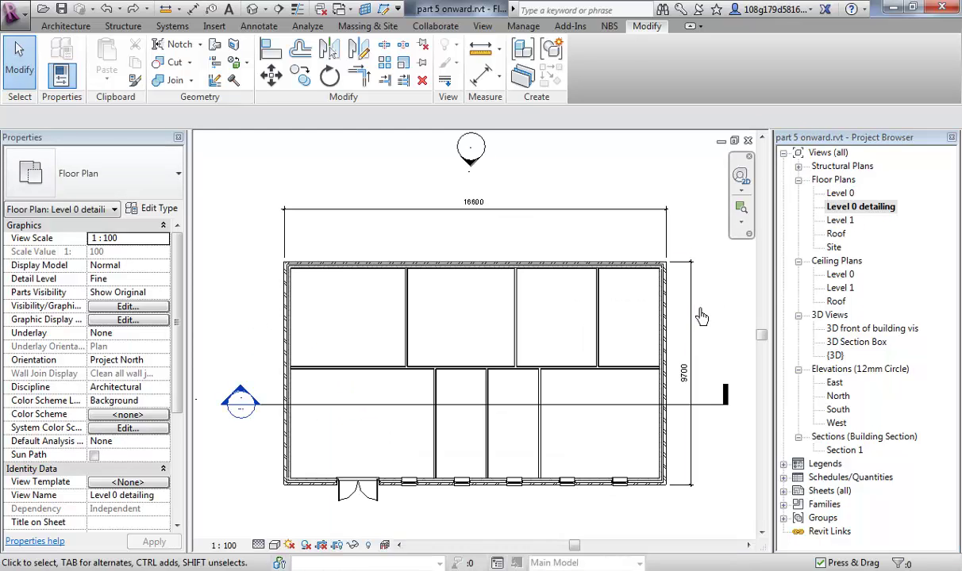
mouse_move(706, 326)
middle_mouse_down()
mouse_move(688, 333)
mouse_move(698, 335)
middle_mouse_up()
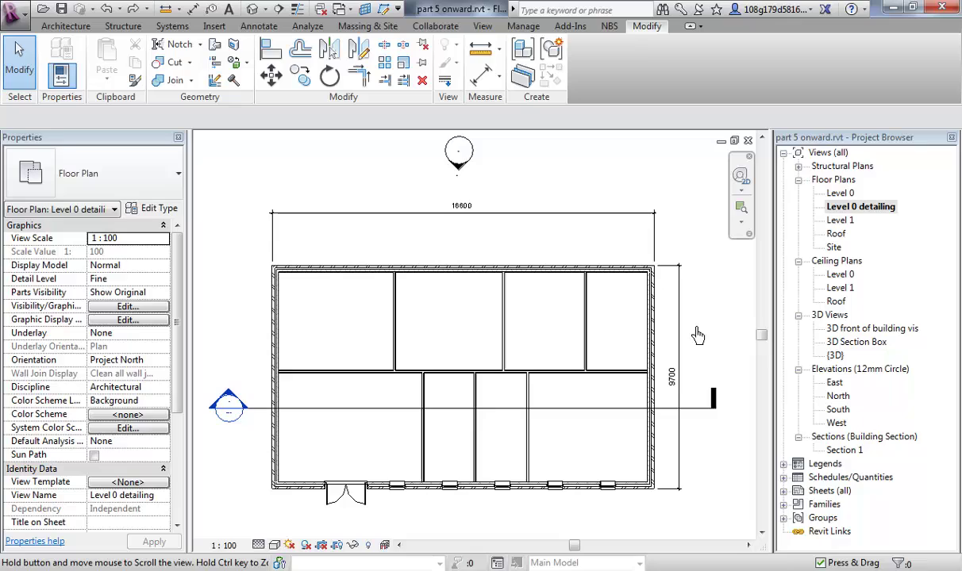
- Hide the Section 1 line only in Level 0 detailing, confirming it still shows in Level 0
right_click(559, 415)
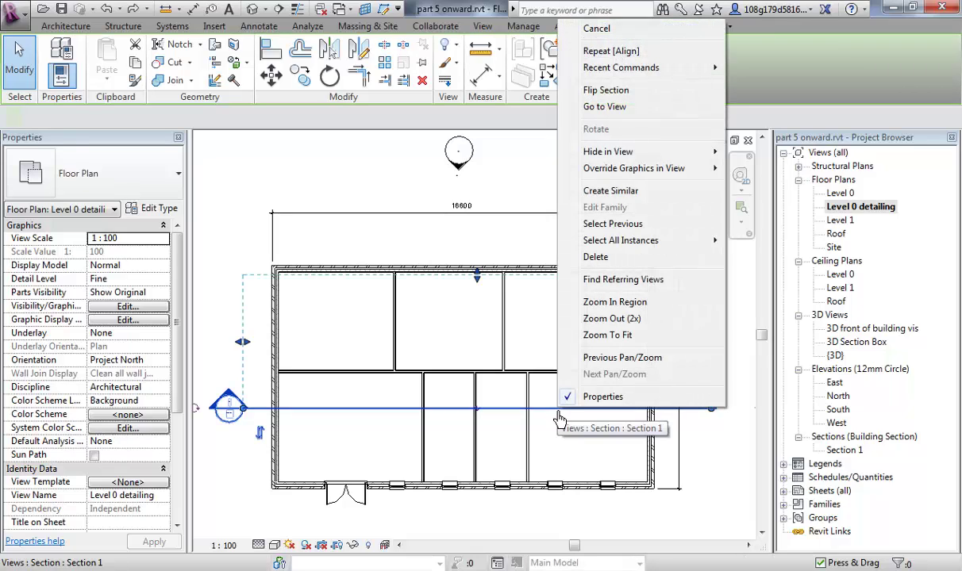
mouse_move(658, 153)
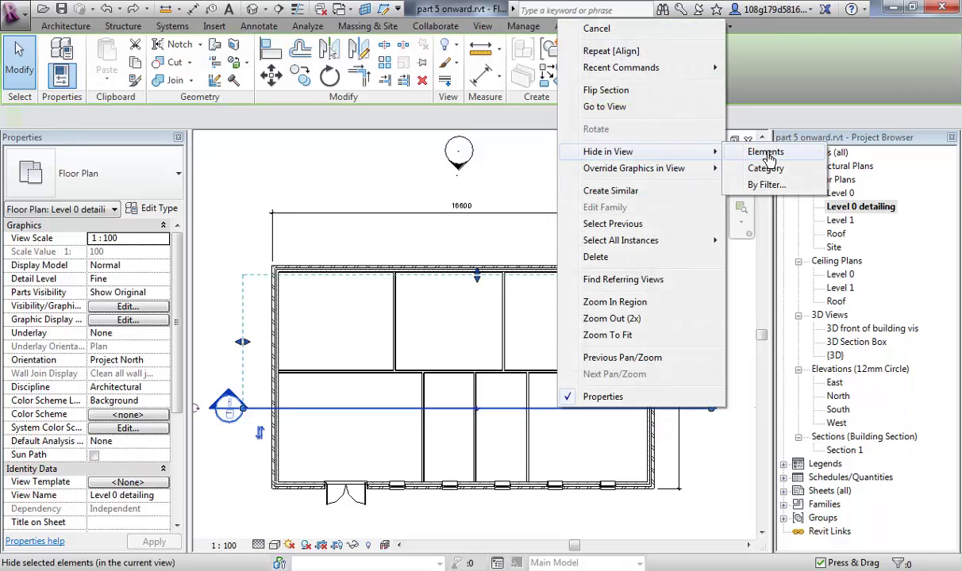
left_click(767, 153)
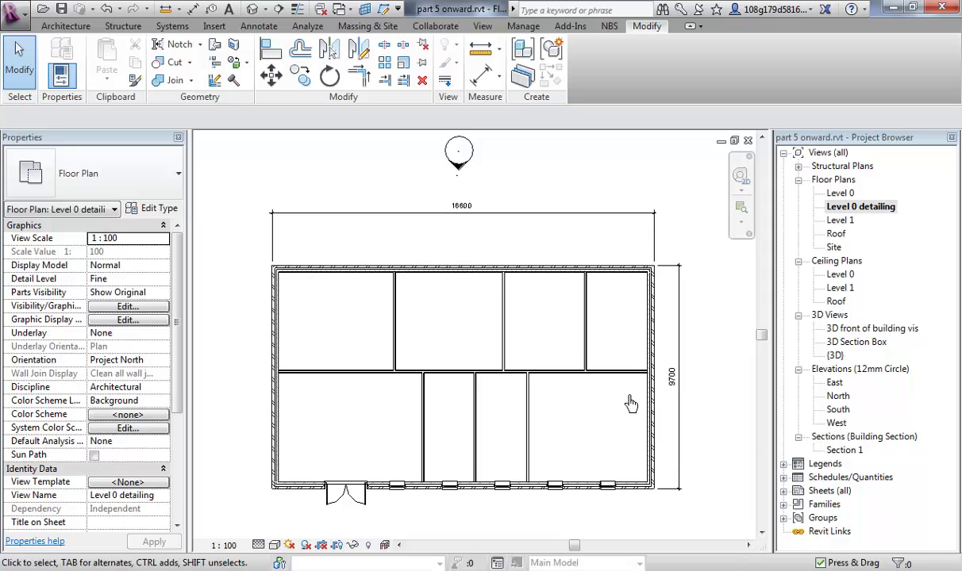
middle_click_drag(631, 404, 637, 408)
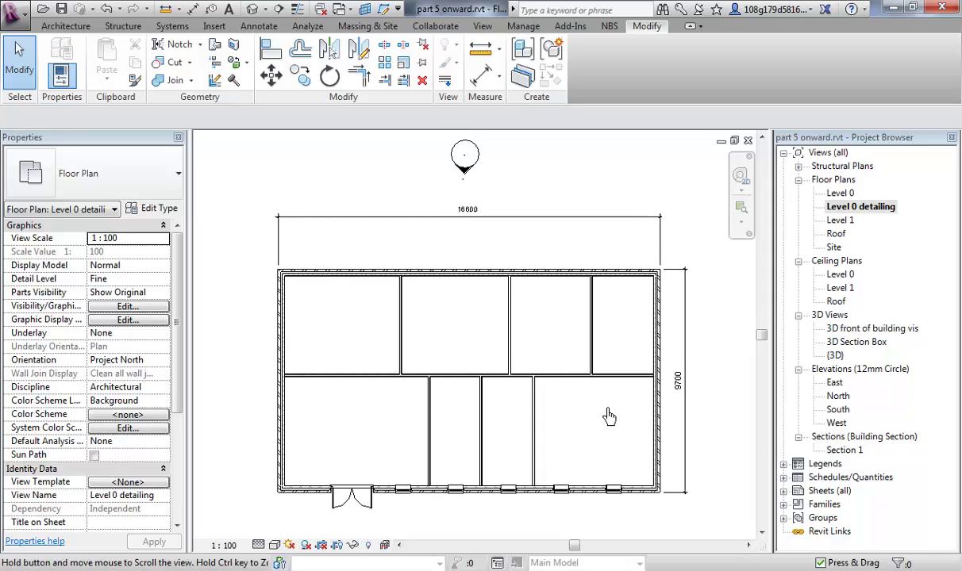
double_click(838, 193)
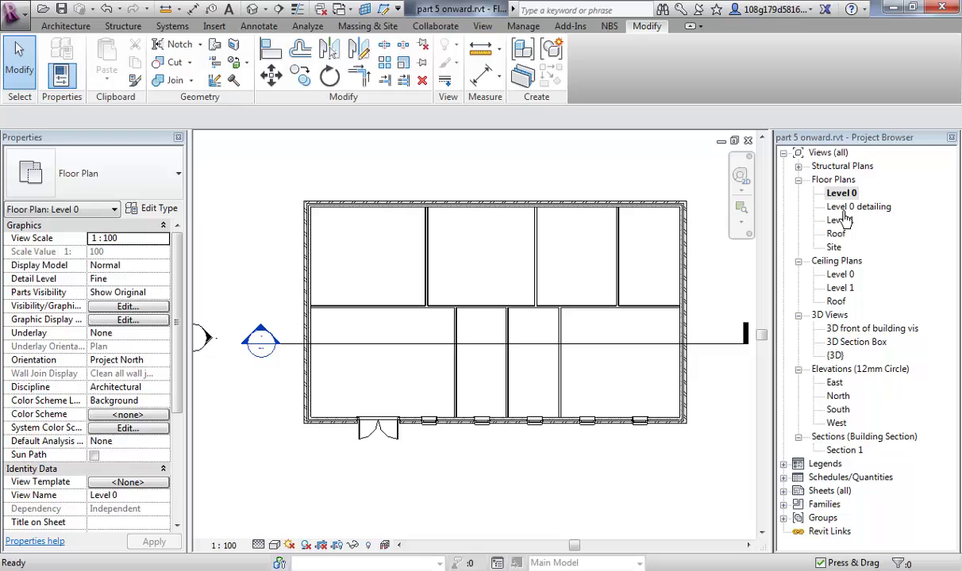
double_click(847, 208)
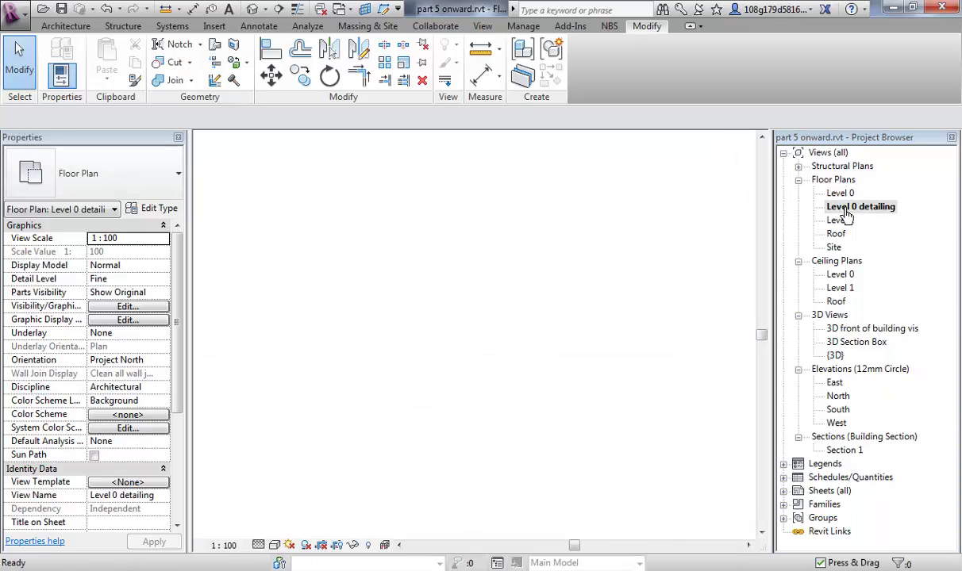
middle_click_drag(698, 346, 656, 332)
scroll(452, 444, "up", 2)
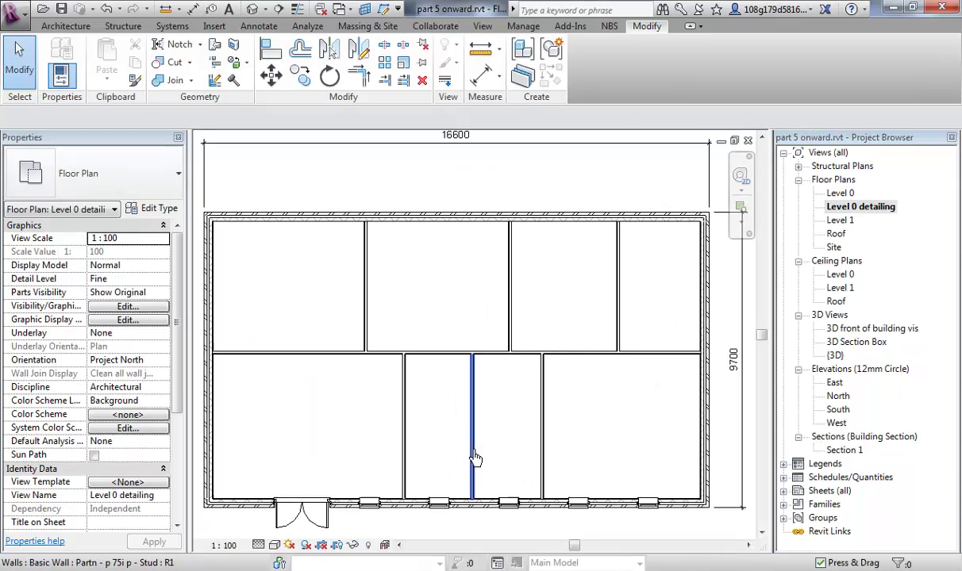
scroll(456, 429, "down", 2)
scroll(475, 425, "up", 3)
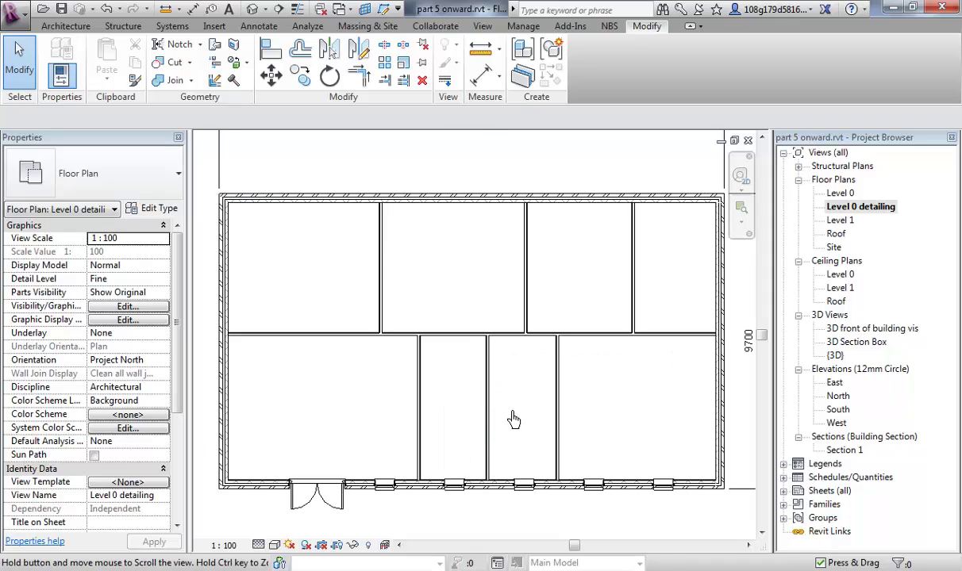
scroll(512, 419, "down", 1)
middle_click_drag(511, 421, 500, 428)
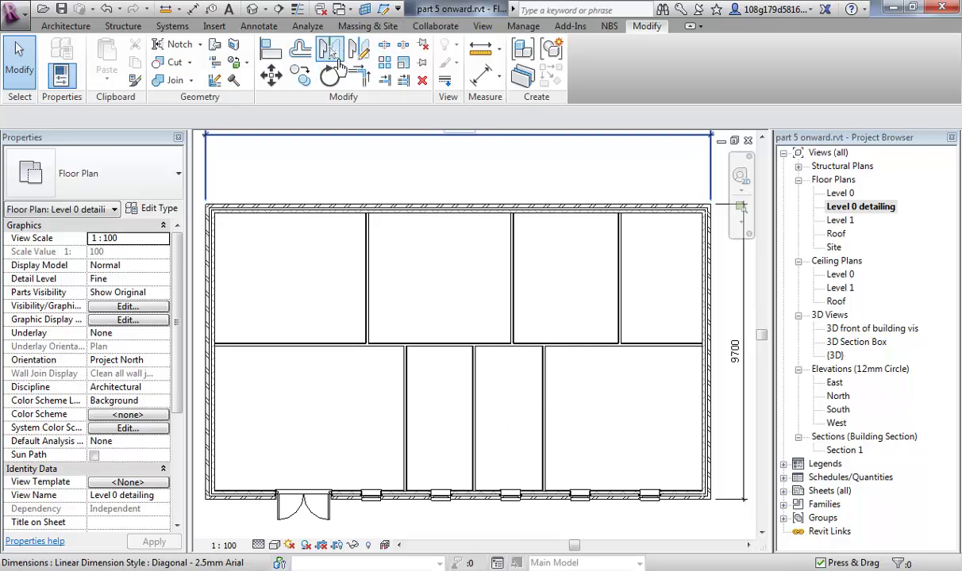
middle_click_drag(603, 393, 602, 391)
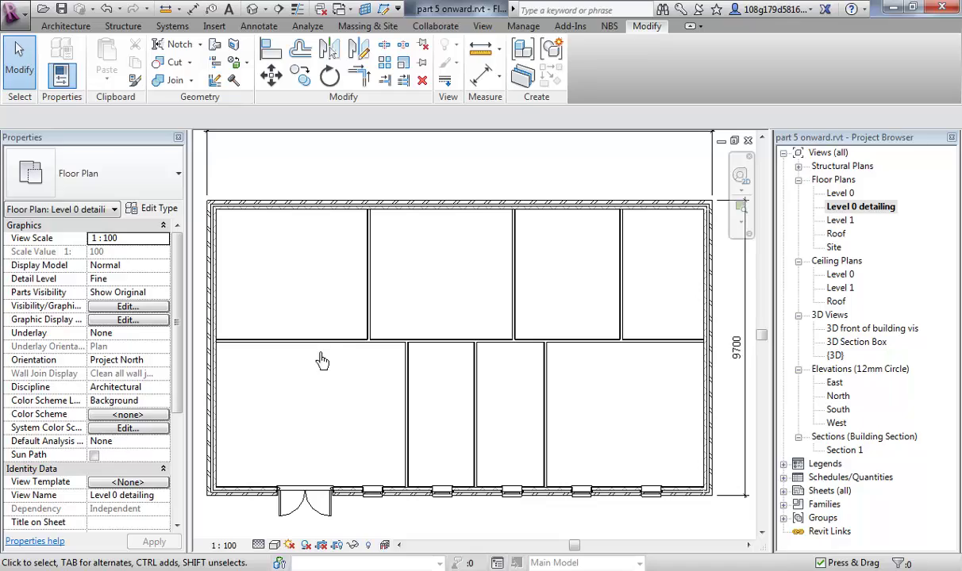
- Draw a matching partition wall vertically from the middle wall up to the top outer wall
right_click(408, 381)
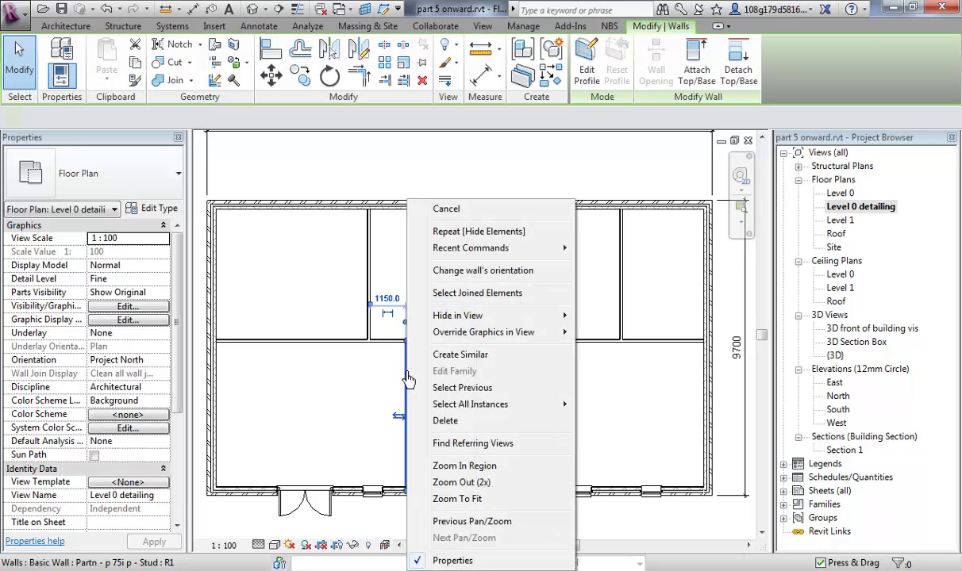
left_click(450, 354)
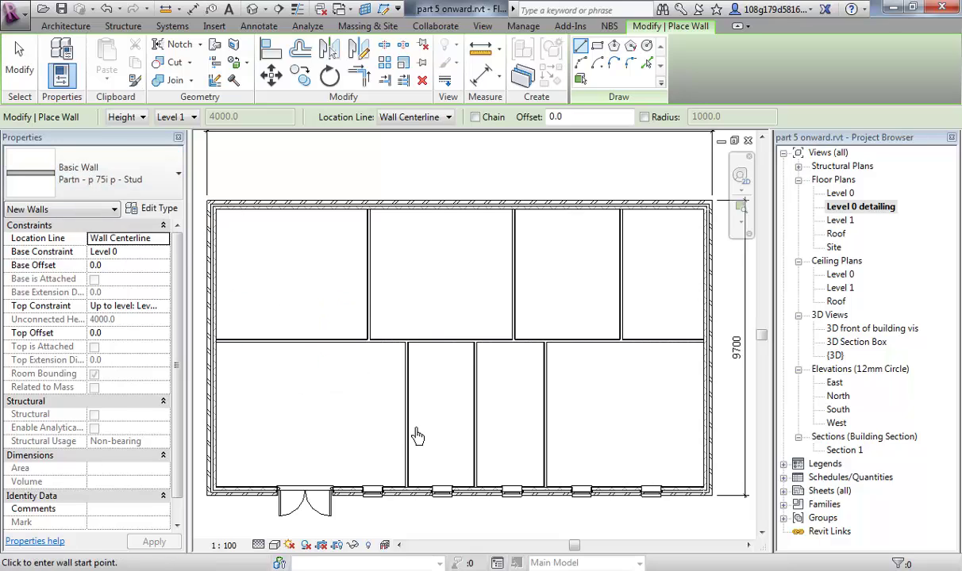
left_click(294, 340)
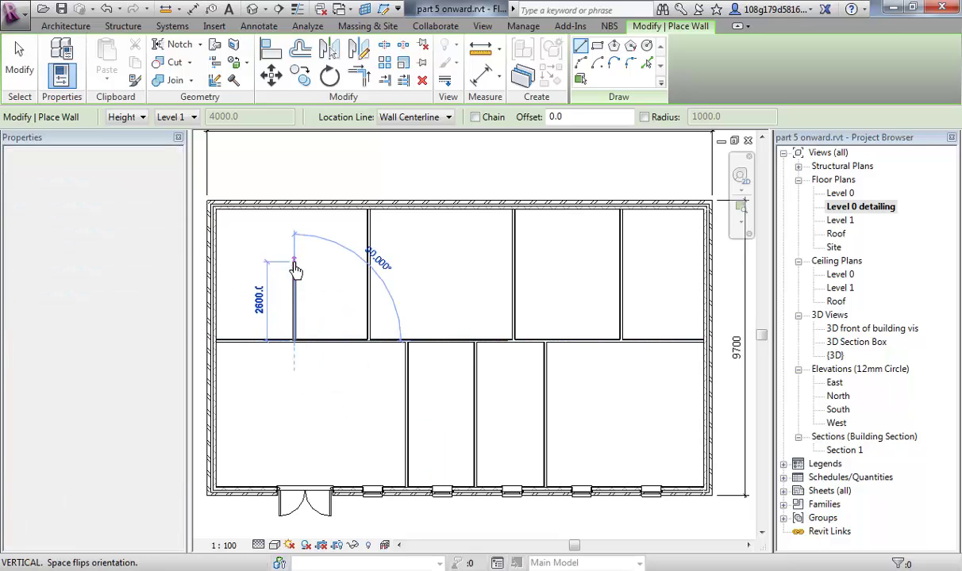
left_click(294, 214)
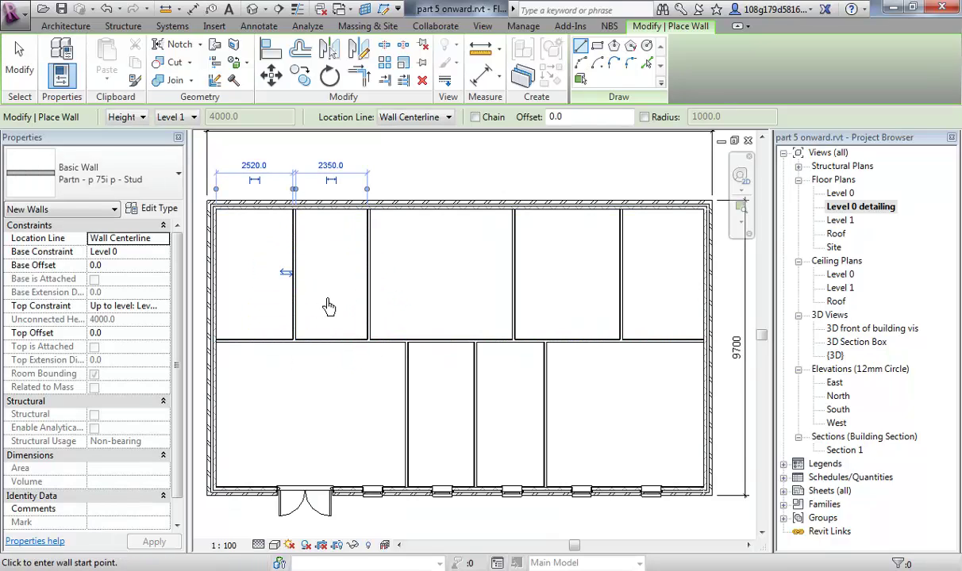
key("Escape")
key("Escape")
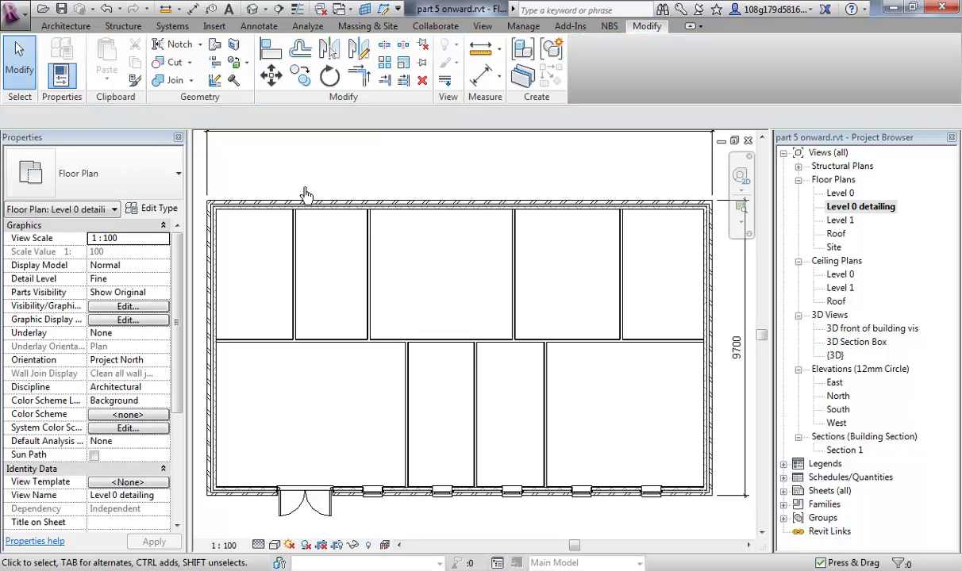
- Start another similar wall horizontally from the existing partition, then cancel it unfinished
right_click(409, 373)
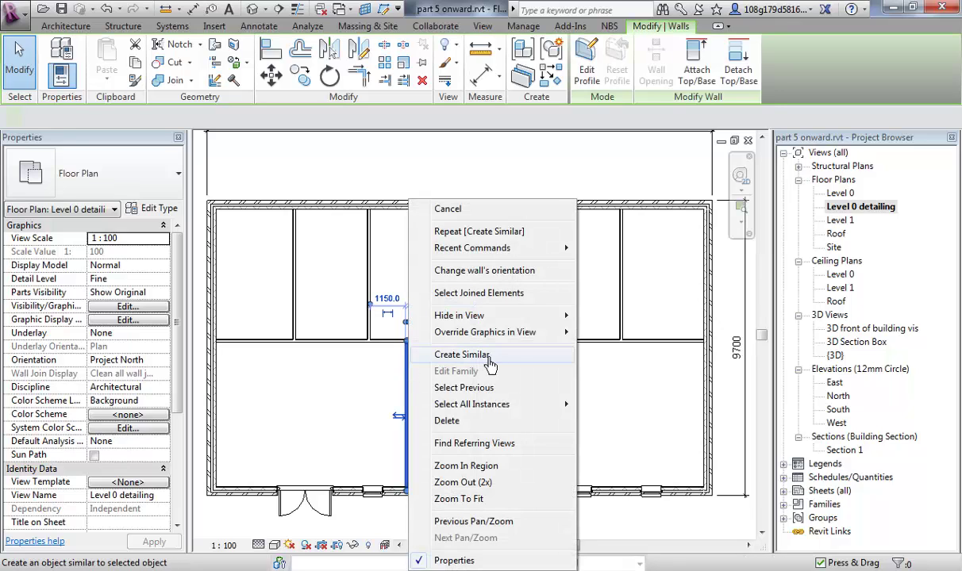
left_click(456, 355)
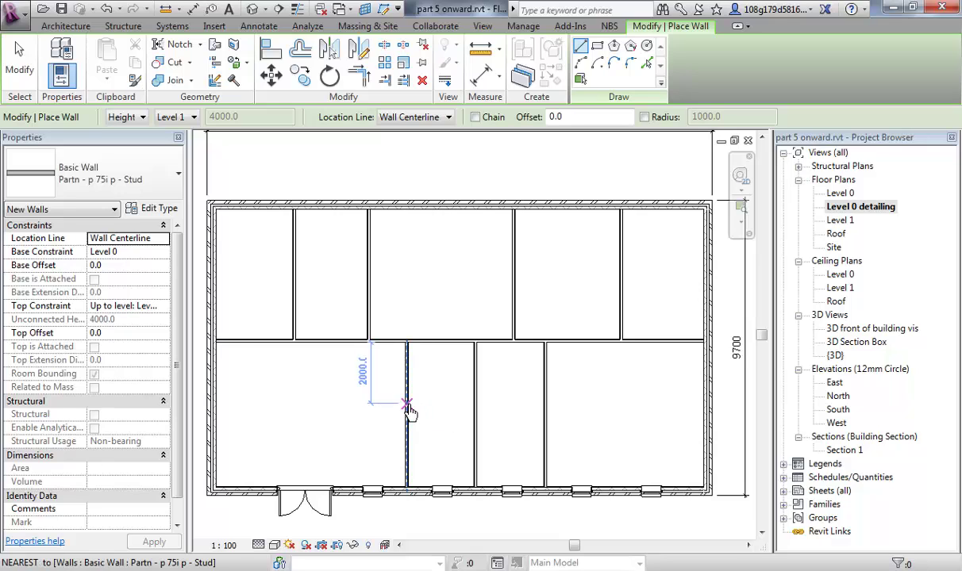
left_click(406, 404)
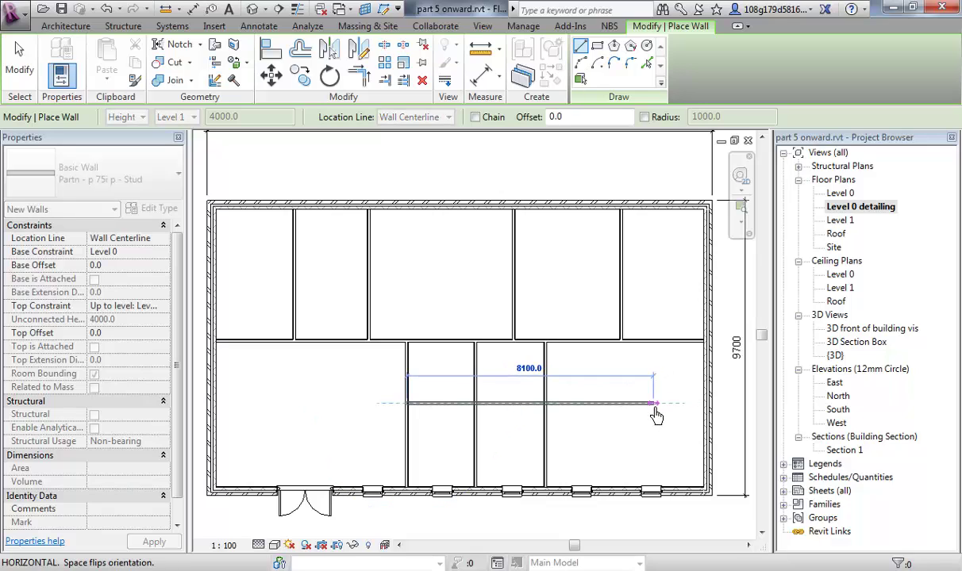
key("Escape")
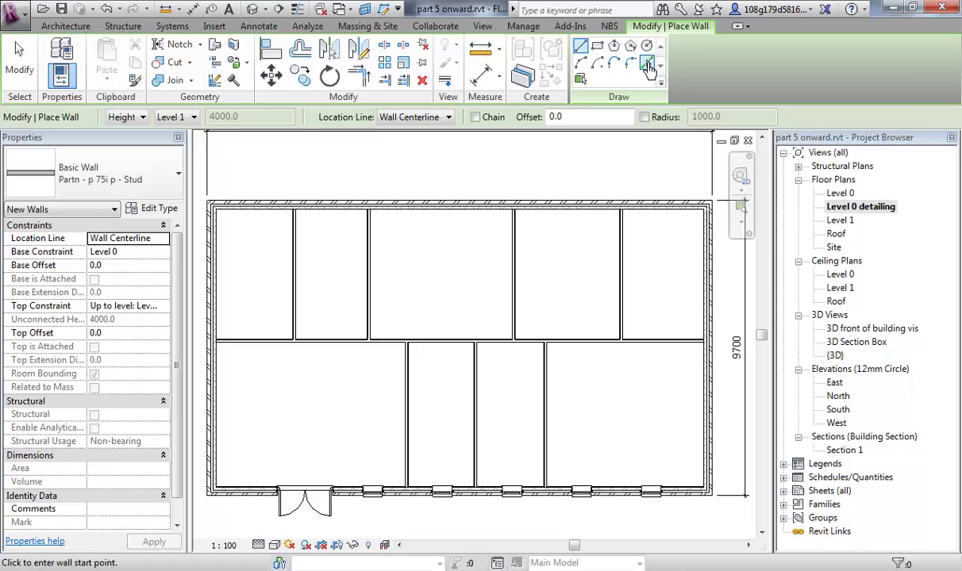
- Pick the interior wall with Pick Lines at a 2000 offset for the corridor wall, then exit
left_click(649, 68)
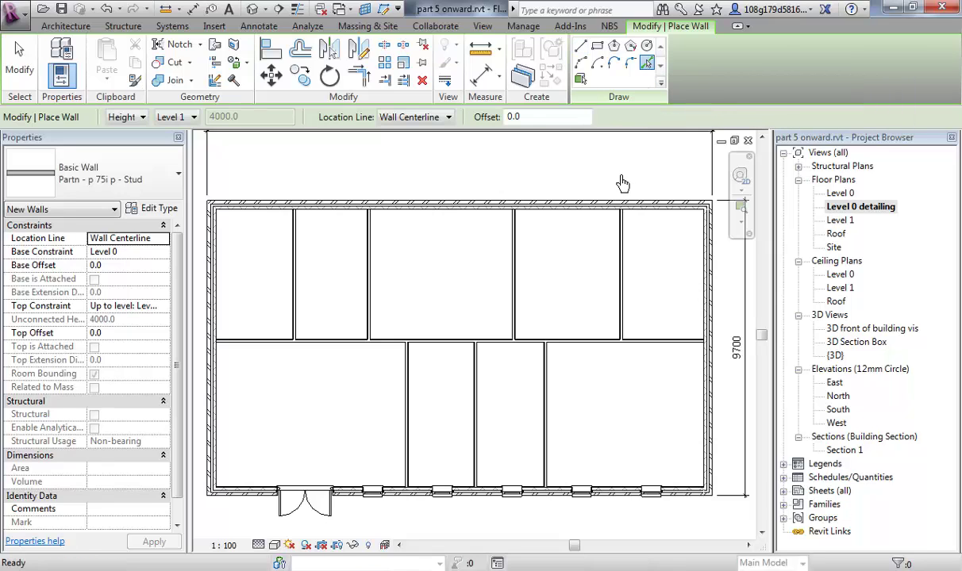
left_click(541, 120)
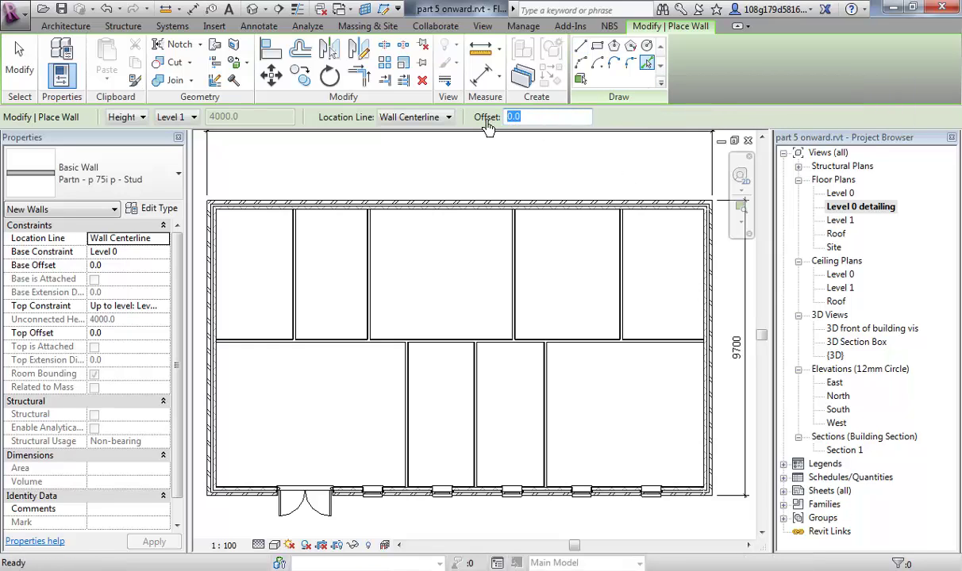
key("Return")
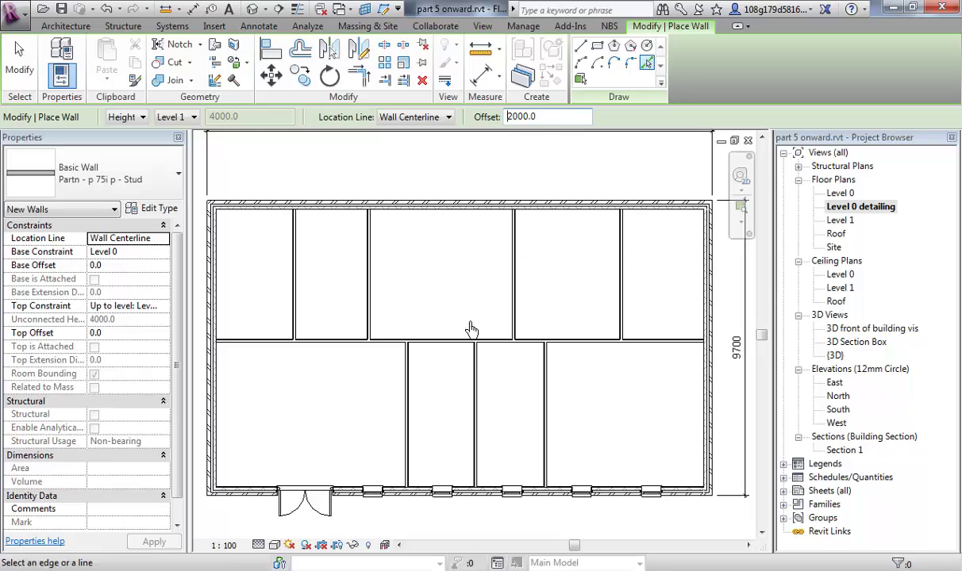
left_click(449, 350)
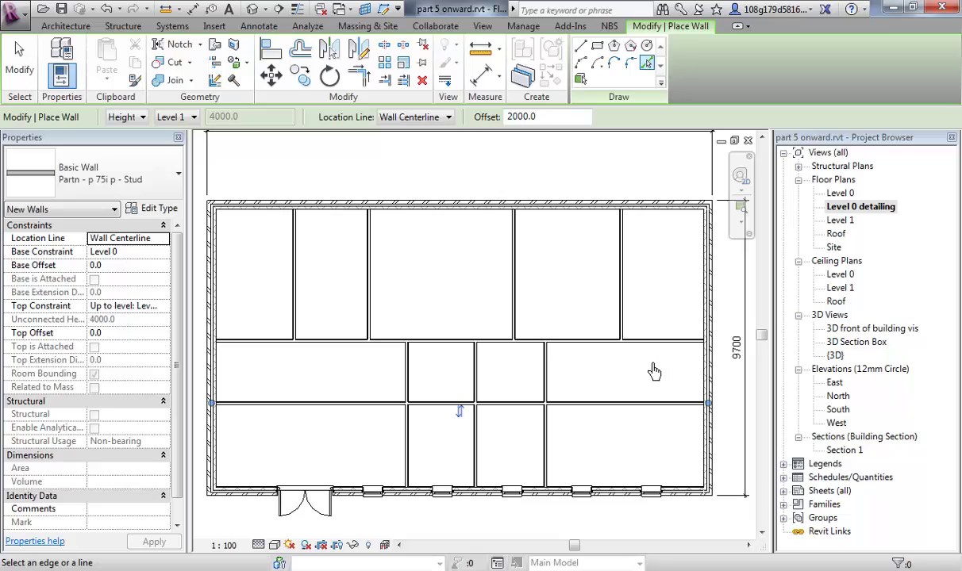
middle_click_drag(652, 373, 583, 391)
key("Escape")
key("Escape")
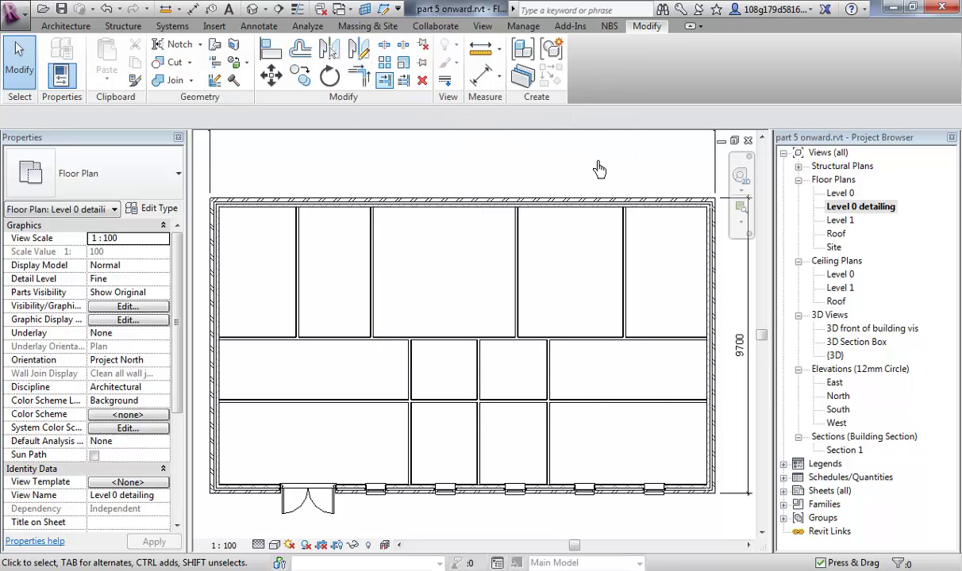
- Join the vertical partition and the horizontal wall into a corner
left_click(359, 79)
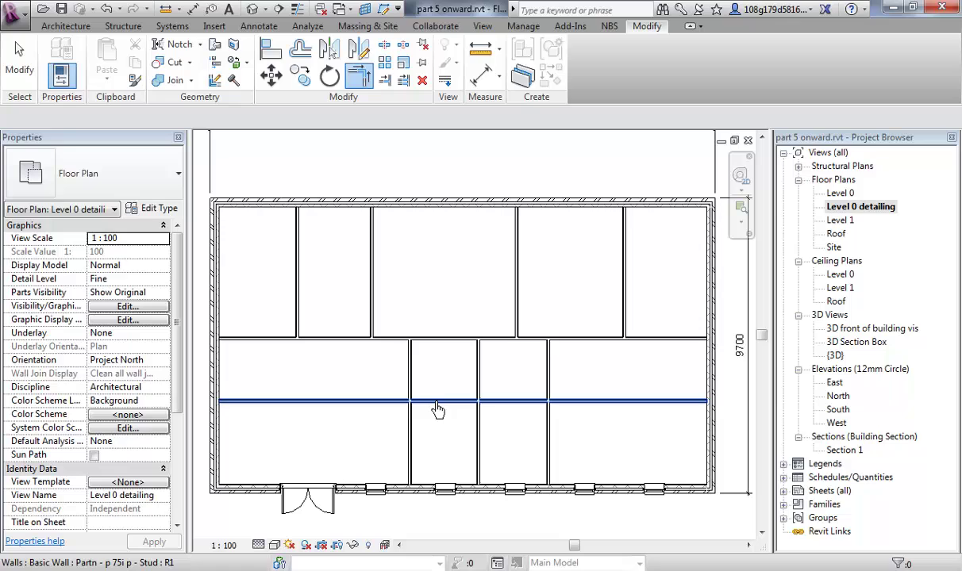
left_click(411, 440)
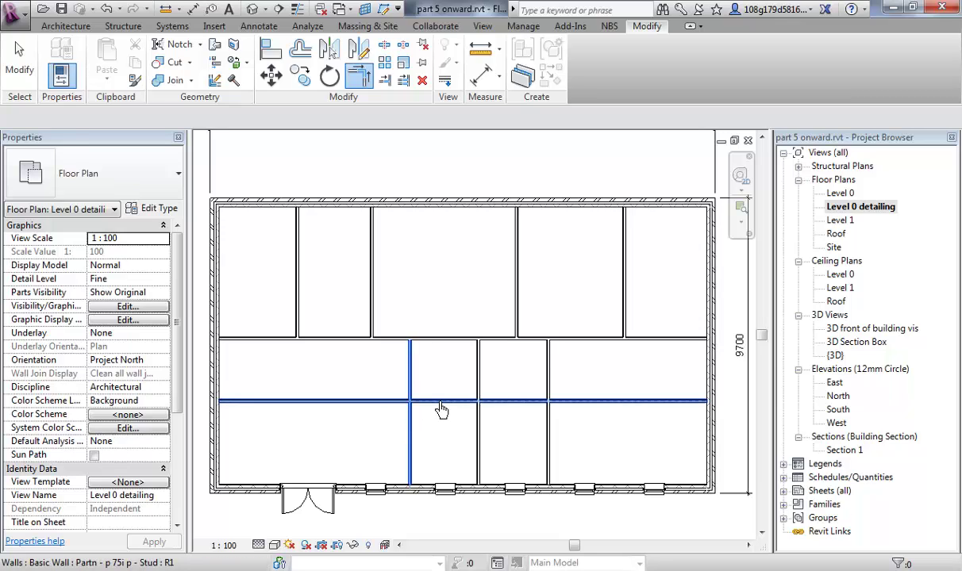
left_click(439, 402)
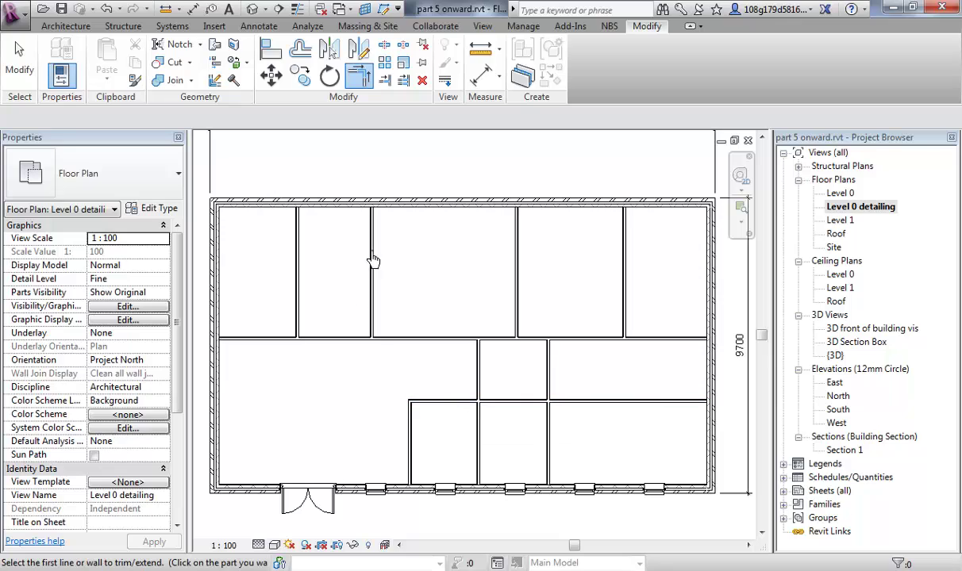
- Trim both partitions back to the corridor wall as the shared boundary
left_click(404, 82)
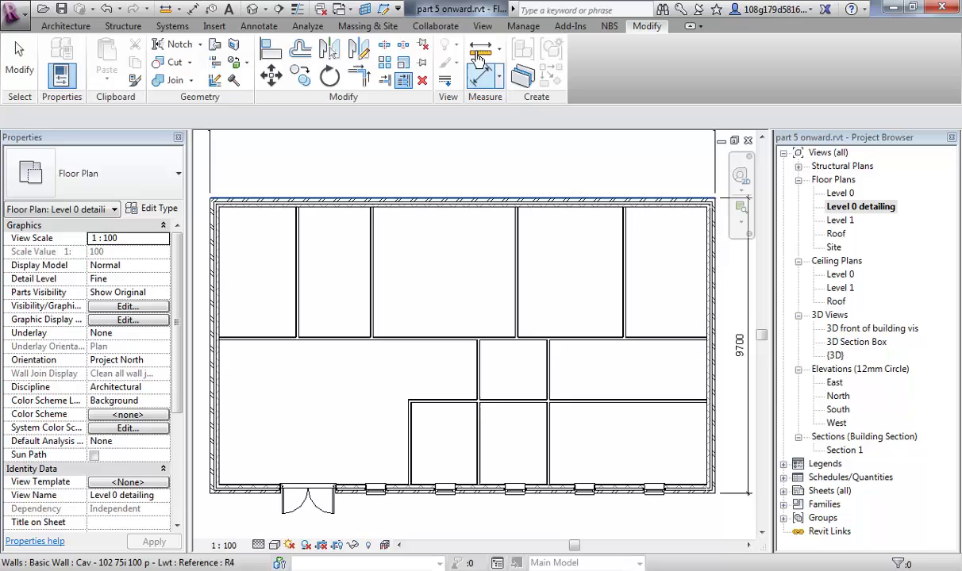
left_click(382, 82)
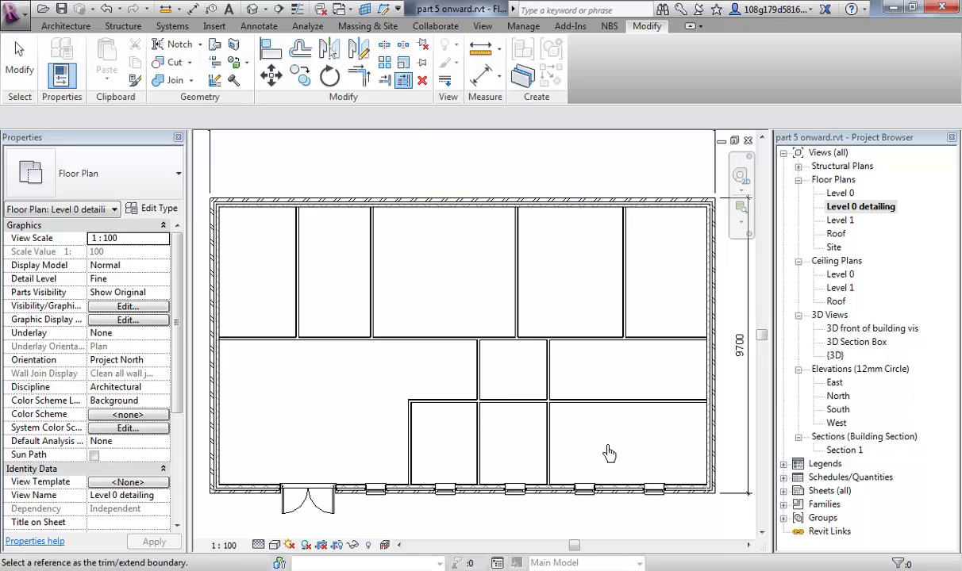
left_click(577, 409)
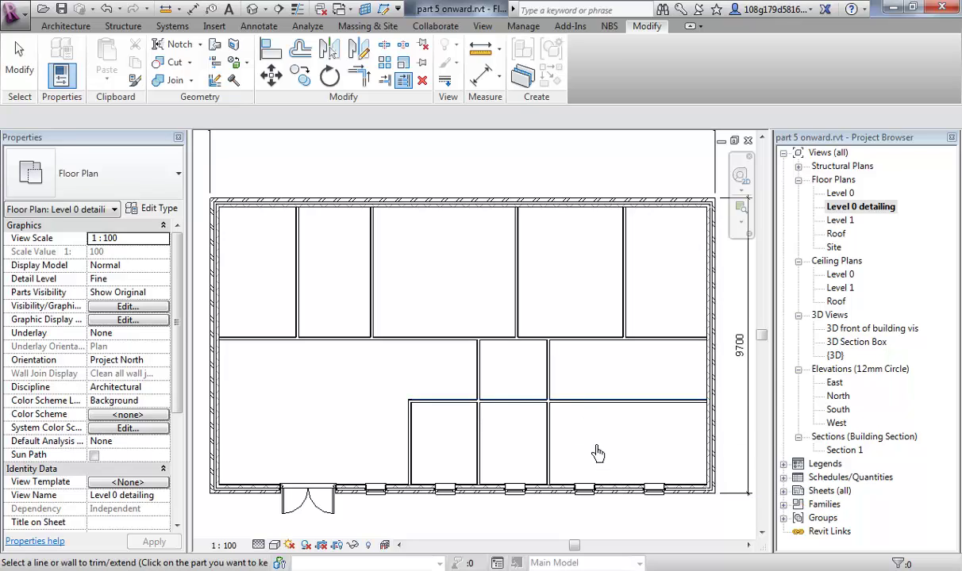
left_click(549, 436)
left_click(480, 436)
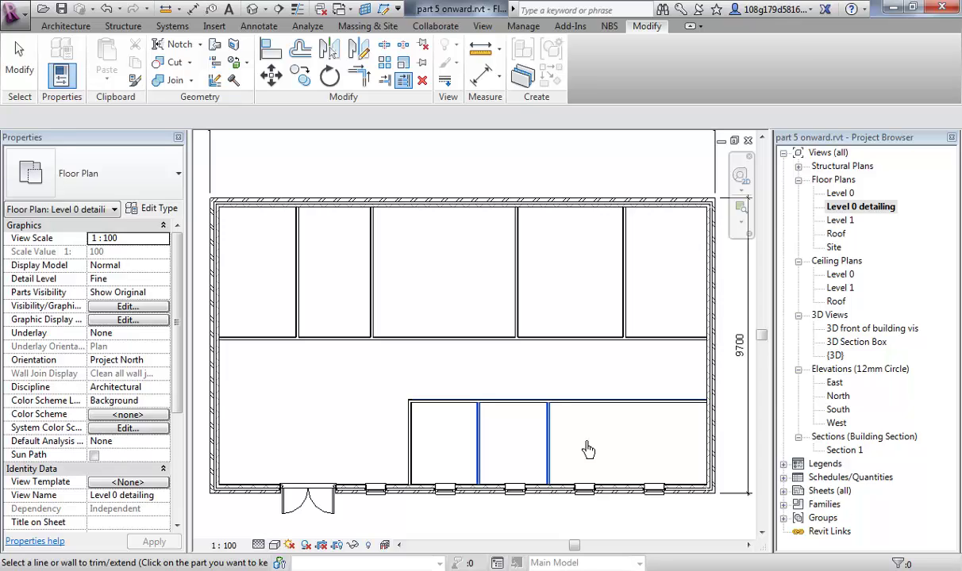
key("Escape")
middle_click_drag(354, 380, 363, 378)
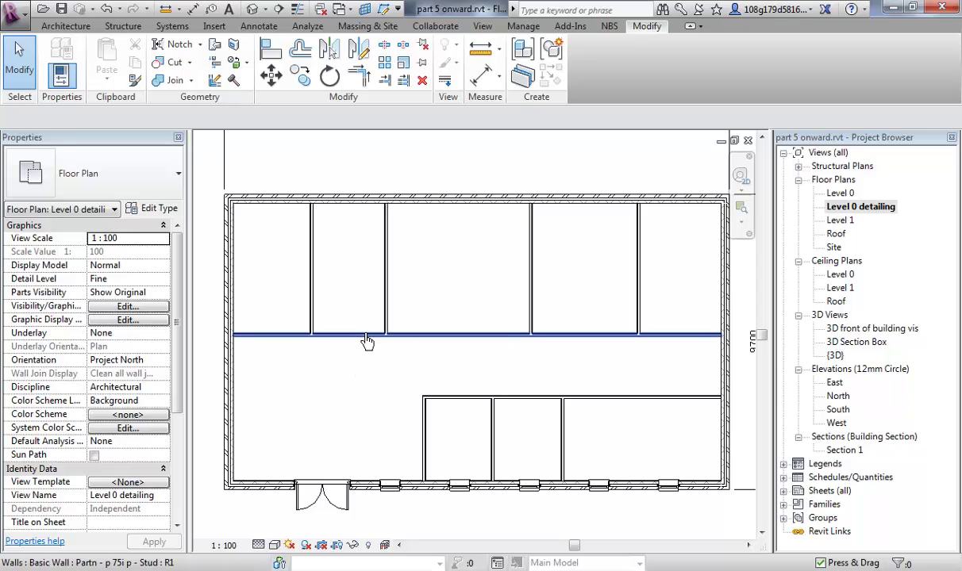
middle_click_drag(399, 364, 378, 368)
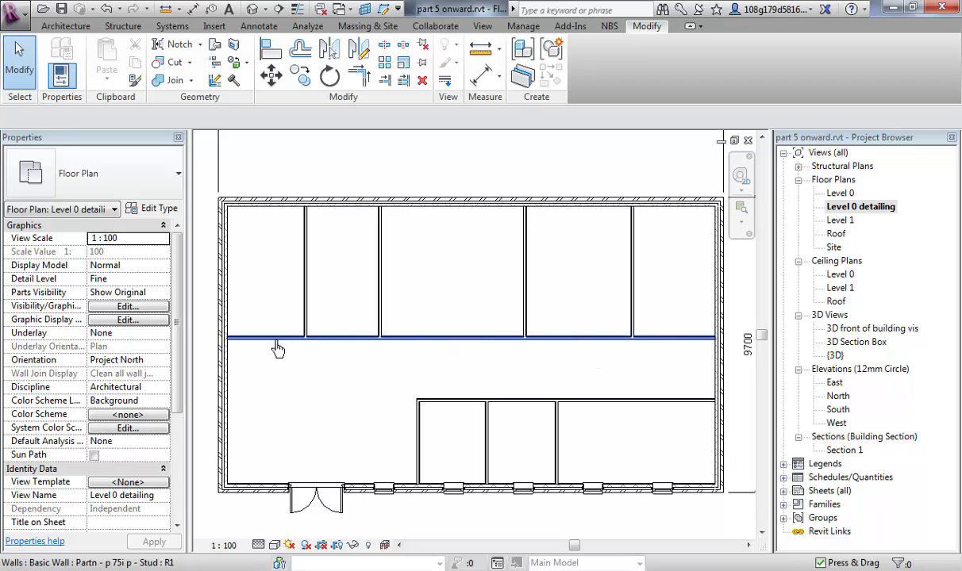
left_click(361, 79)
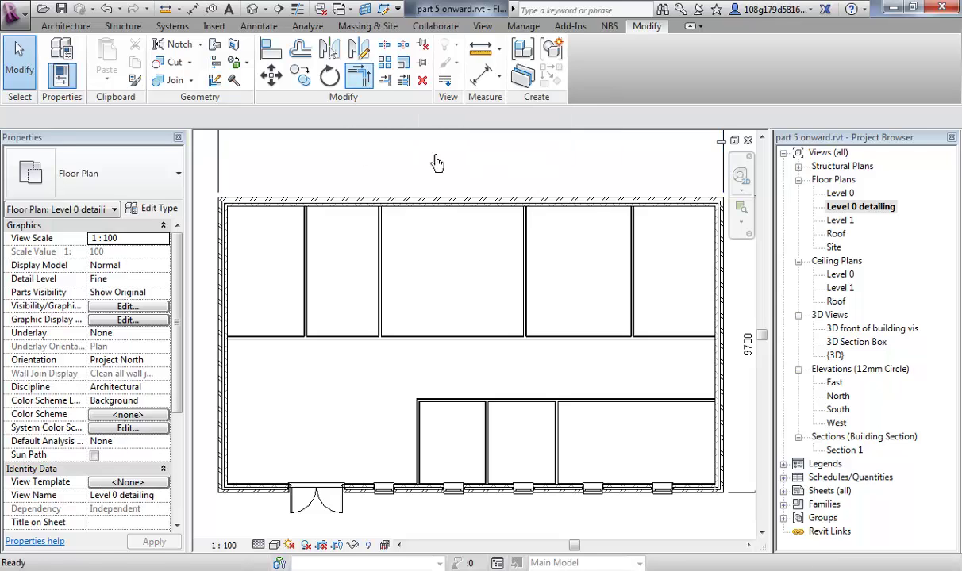
left_click(413, 337)
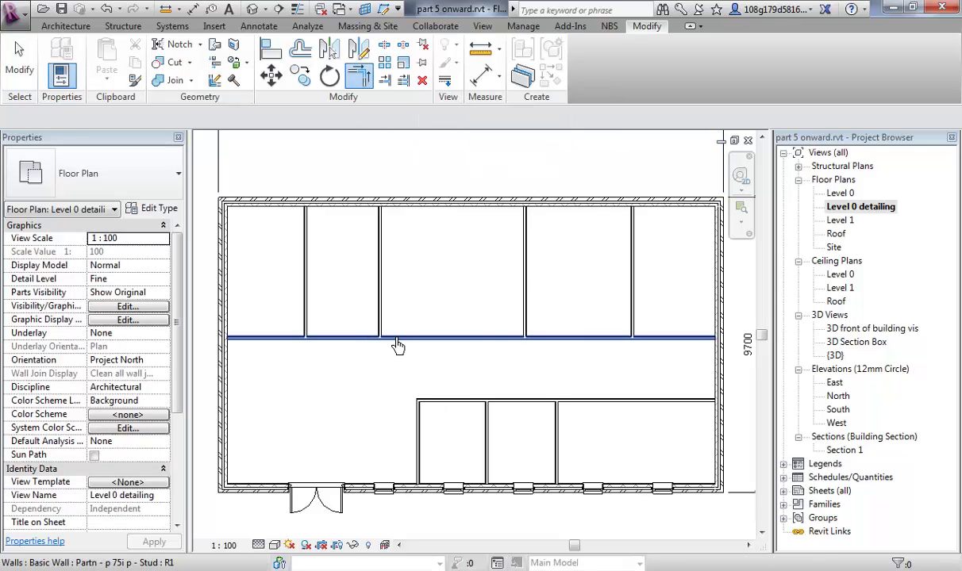
left_click(380, 321)
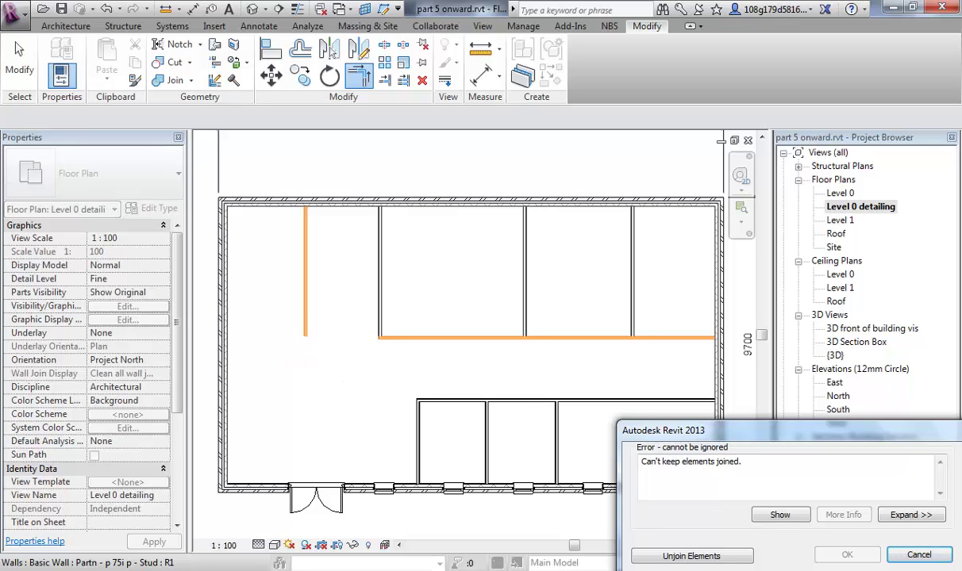
left_click(918, 554)
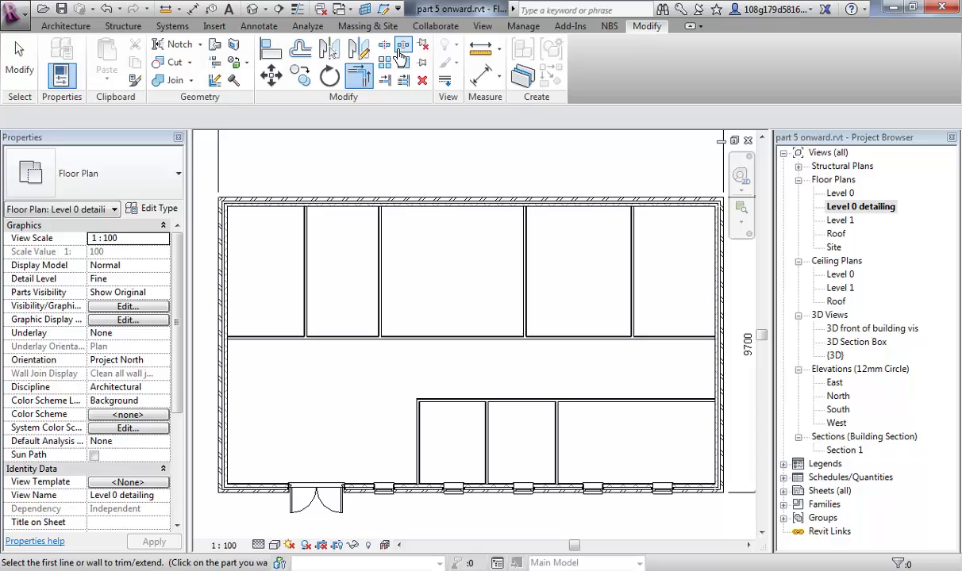
- Split the corridor wall beneath the second upper room with a gap
left_click(403, 47)
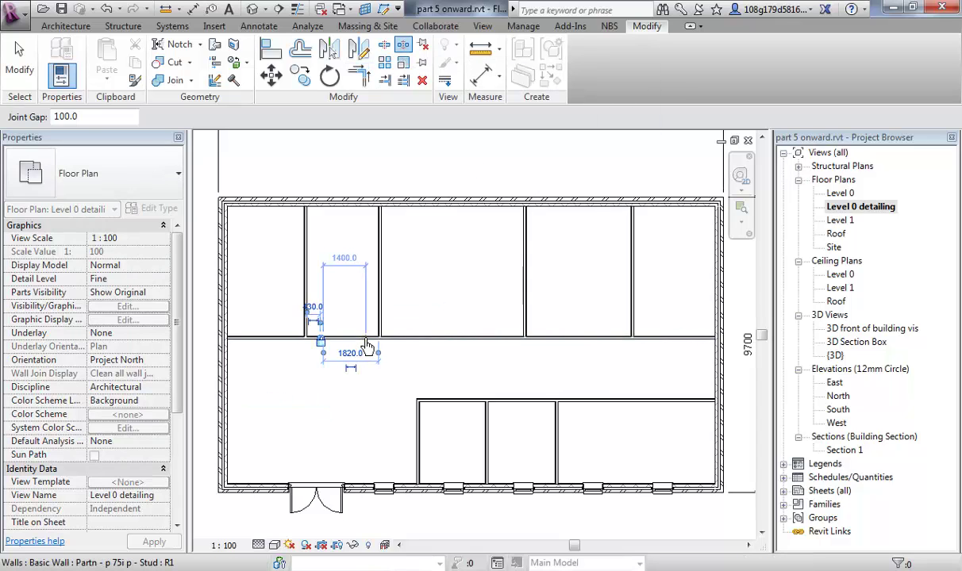
left_click(365, 341)
key("Escape")
left_click(343, 340)
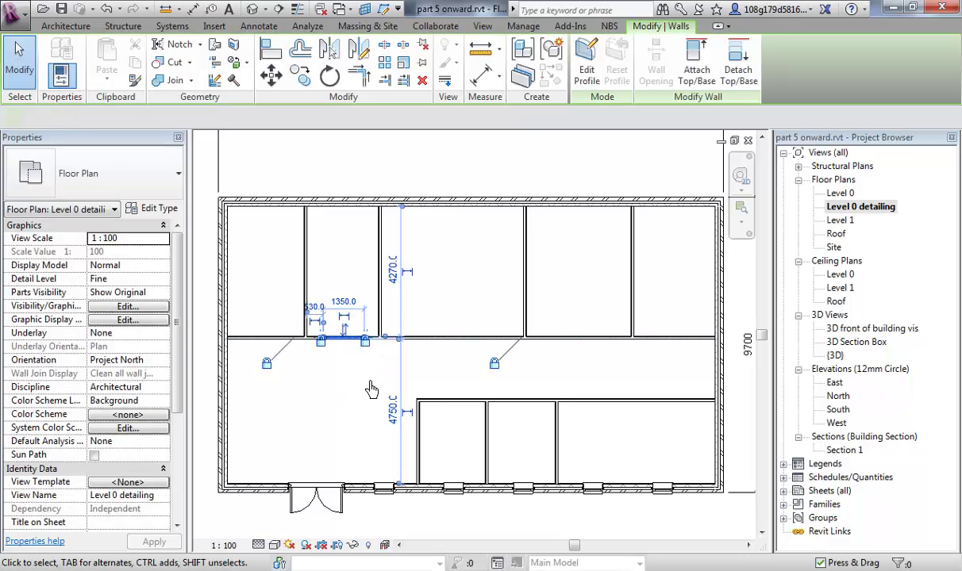
left_click(348, 381)
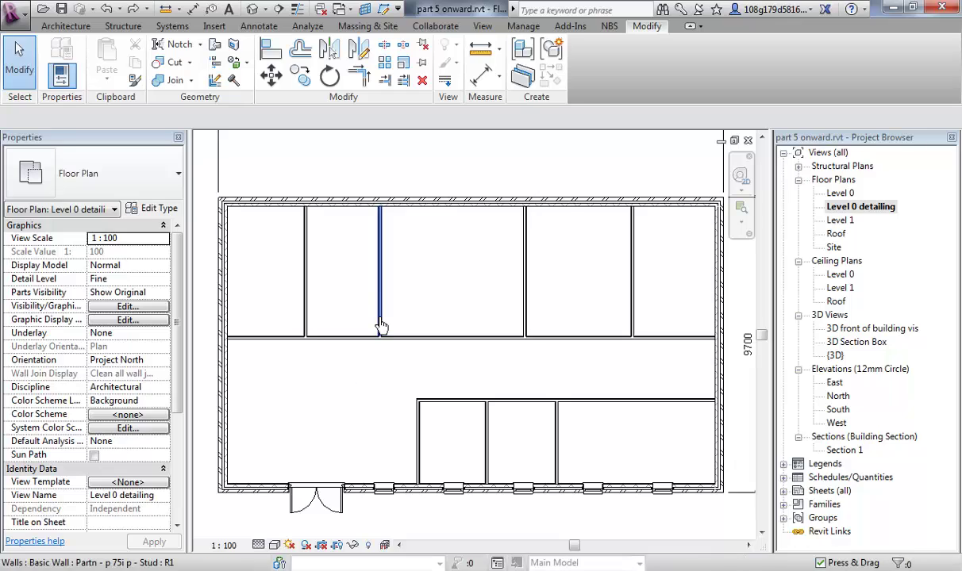
- Rejoin the first room's bottom wall and the corridor wall beyond to their side partitions as corners
left_click(384, 48)
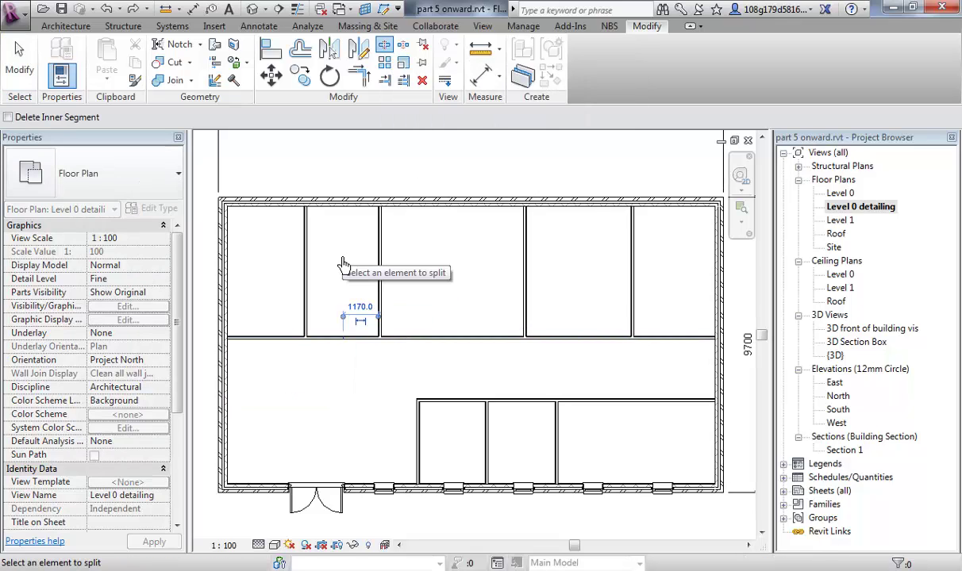
left_click(358, 76)
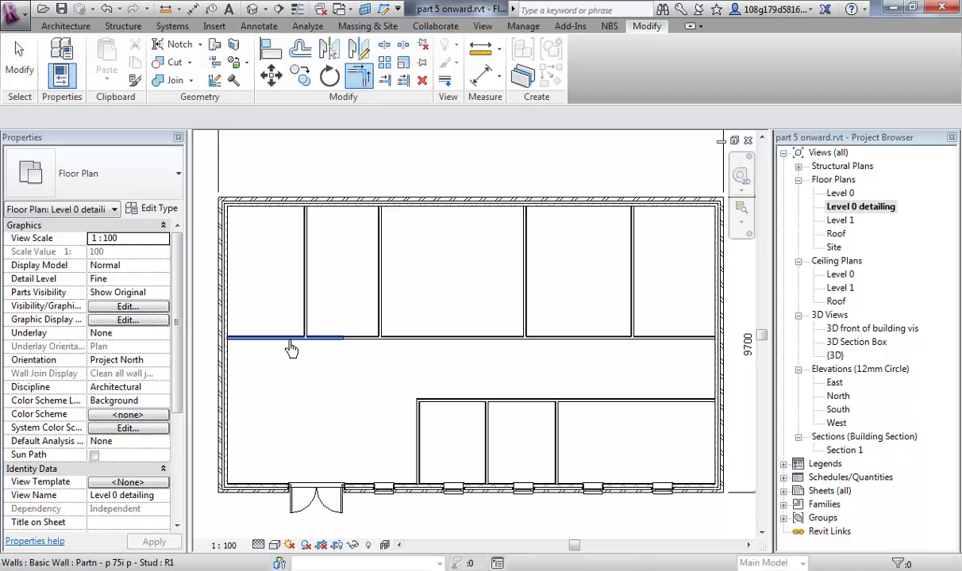
left_click(292, 340)
left_click(310, 329)
left_click(389, 339)
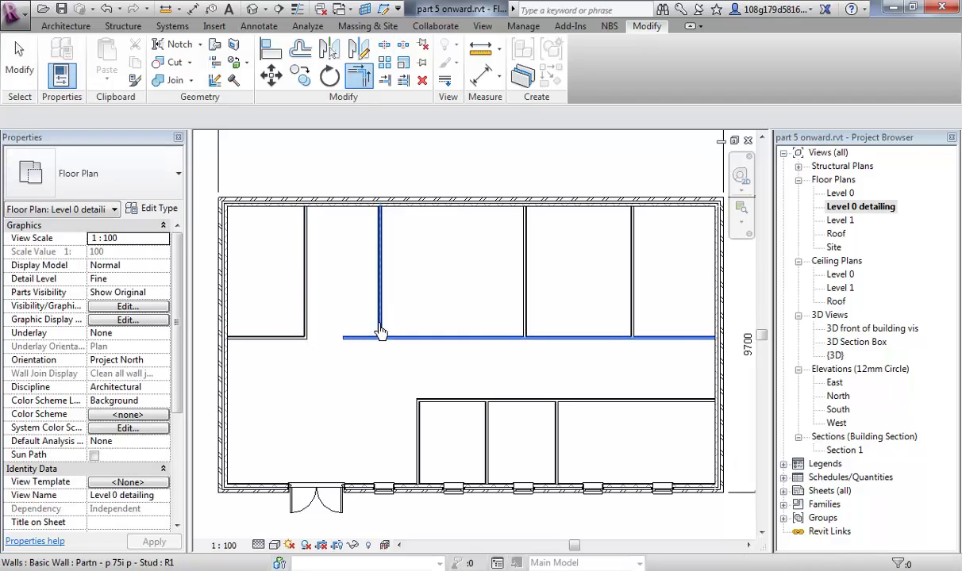
left_click(381, 333)
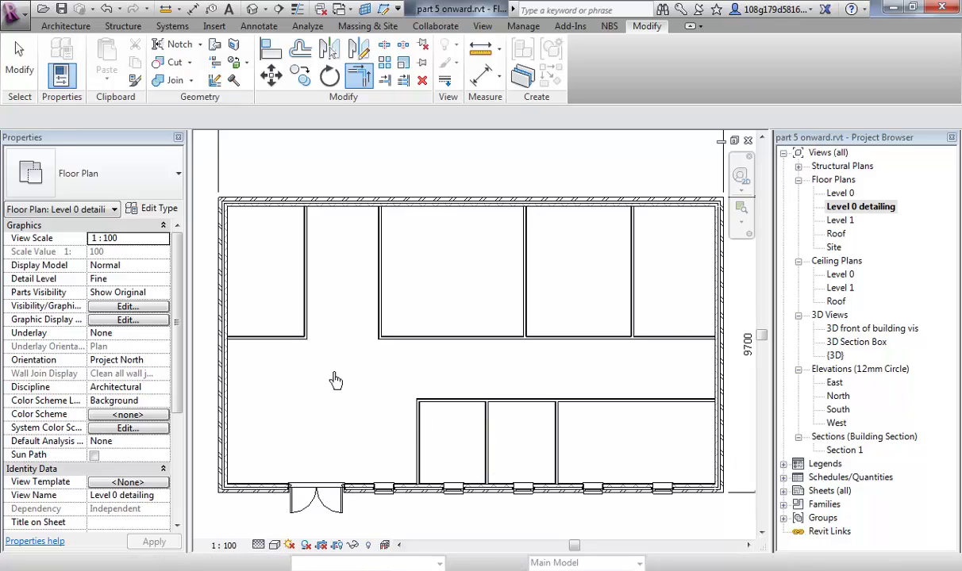
key("Escape")
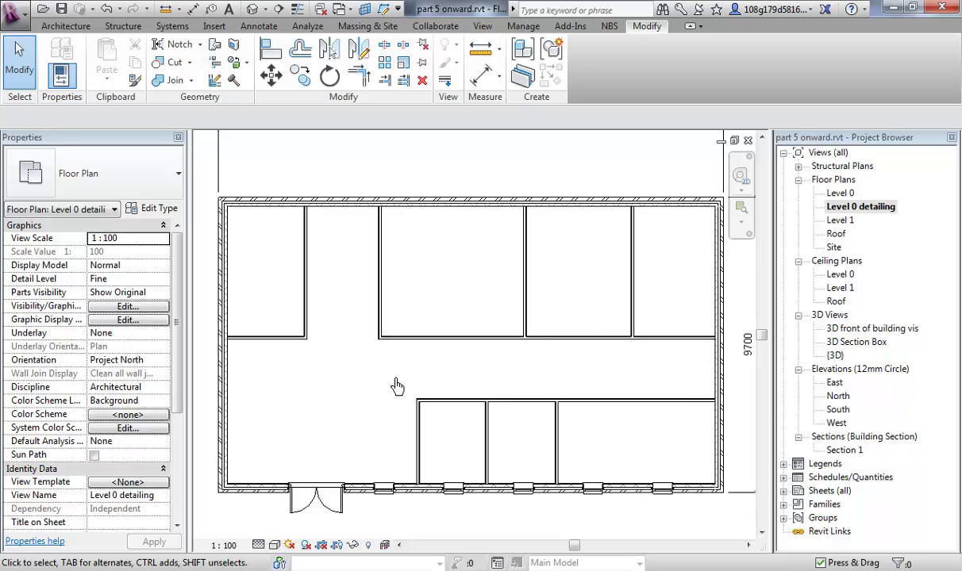
middle_click_drag(447, 367, 447, 370)
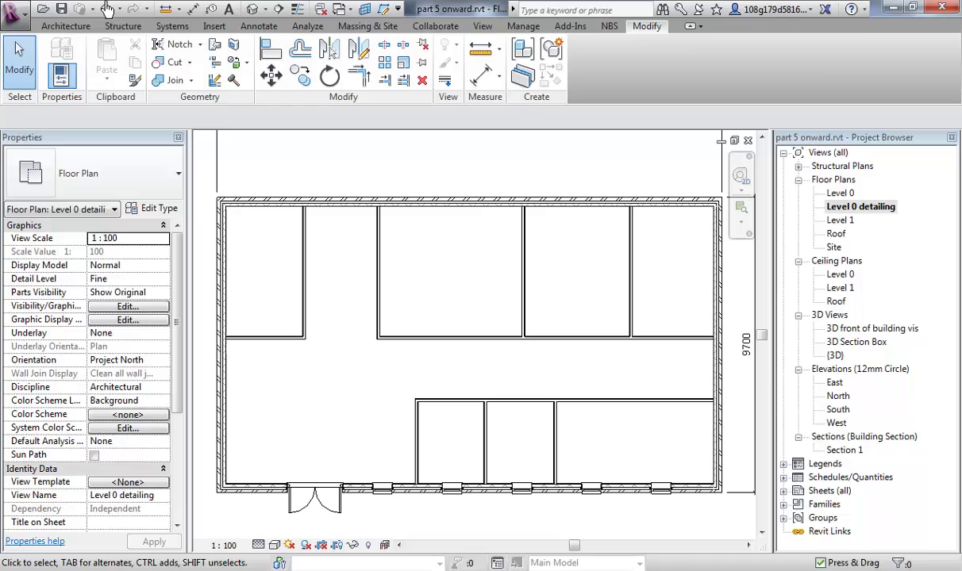
left_click(66, 26)
left_click(89, 64)
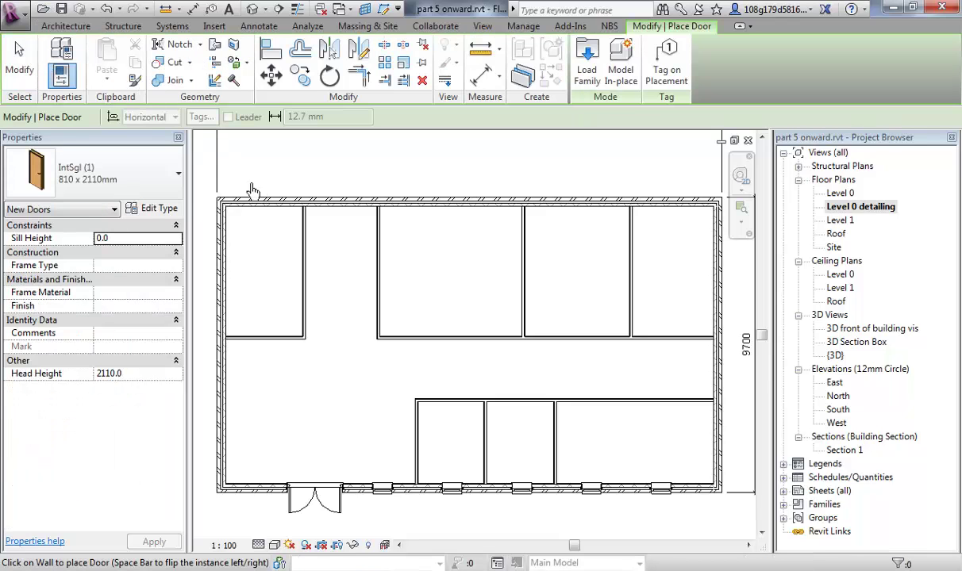
left_click(178, 184)
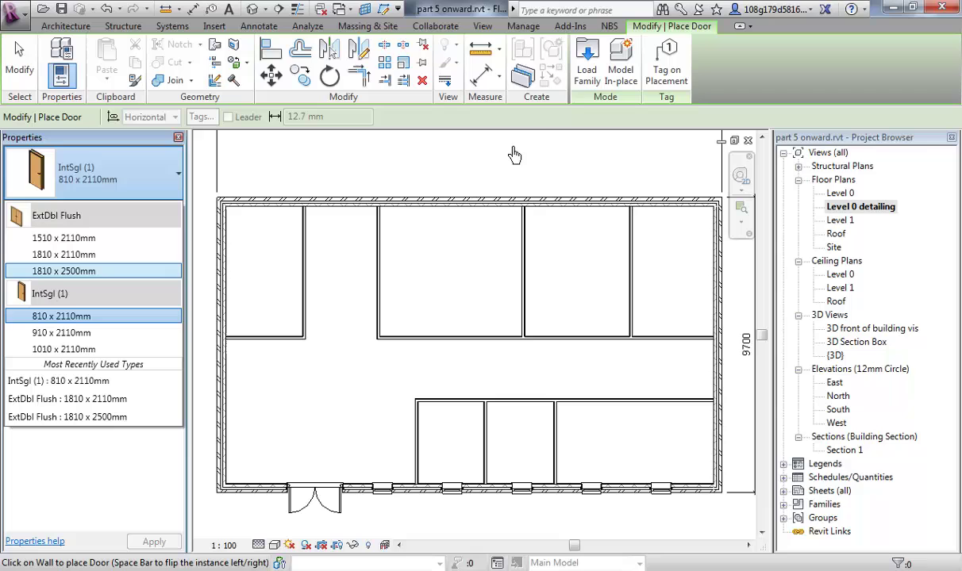
left_click(589, 73)
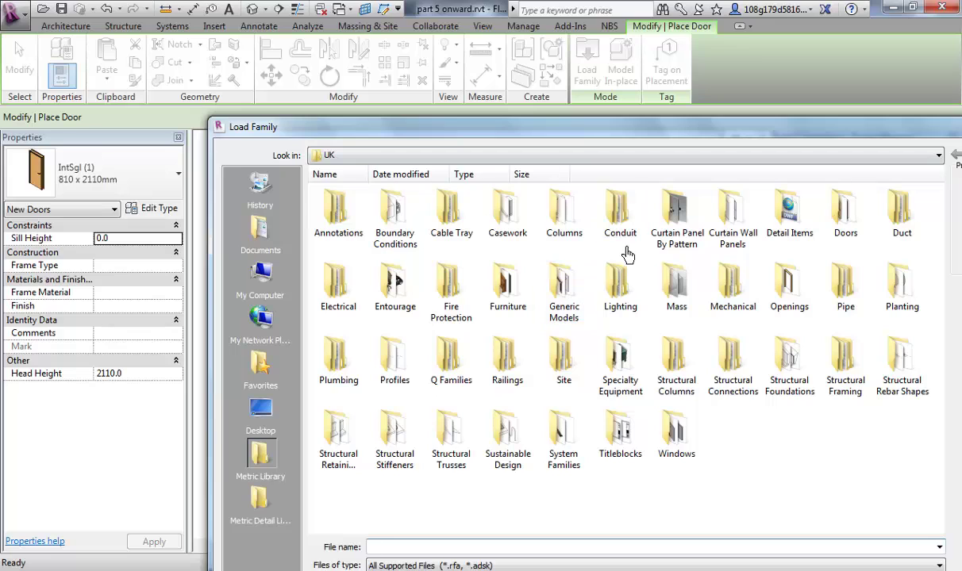
double_click(843, 230)
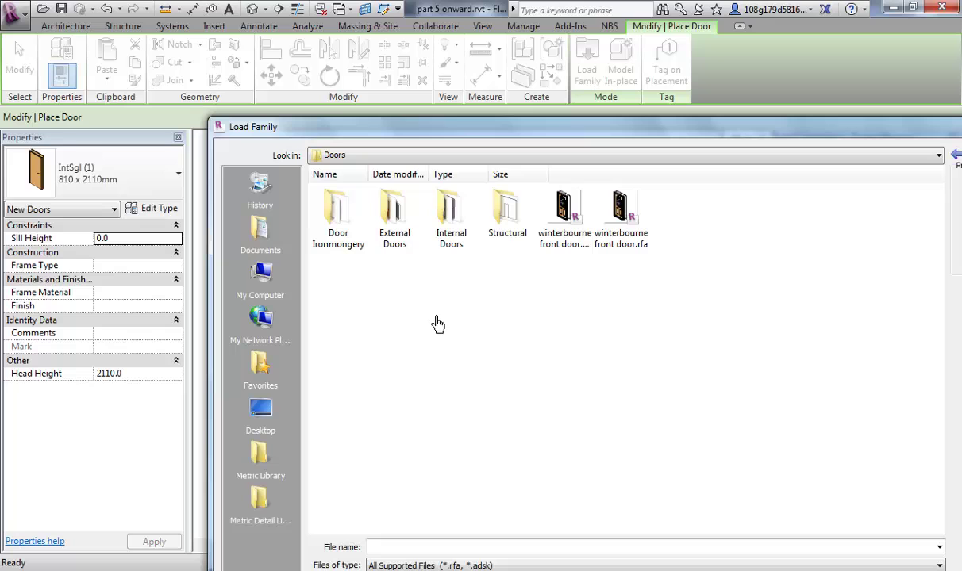
double_click(449, 207)
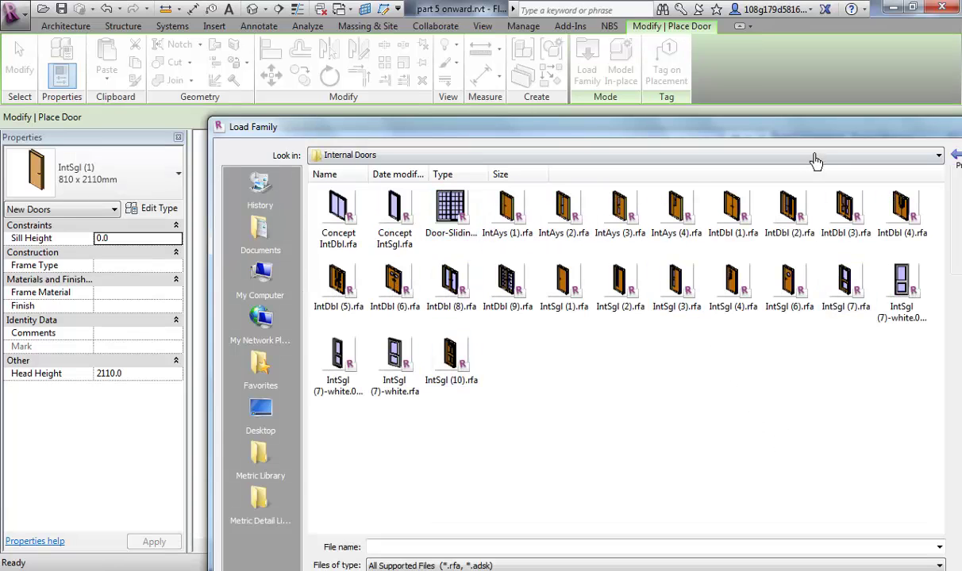
left_click_drag(790, 130, 603, 58)
left_click(846, 501)
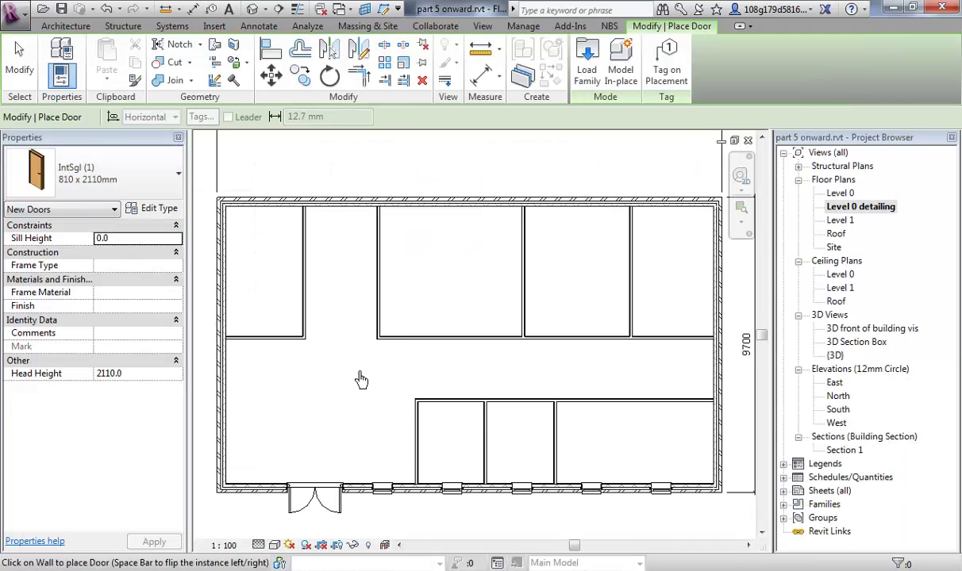
- Place IntSgl 810 x 2110mm doors in the four upper rooms, flipping the first door's swing
scroll(298, 327, "up", 3)
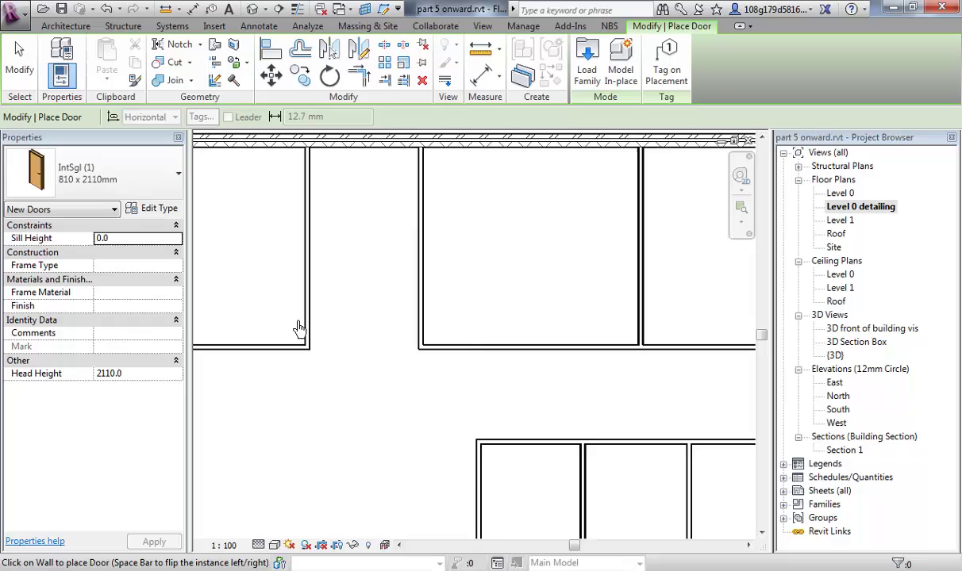
scroll(389, 366, "down", 2)
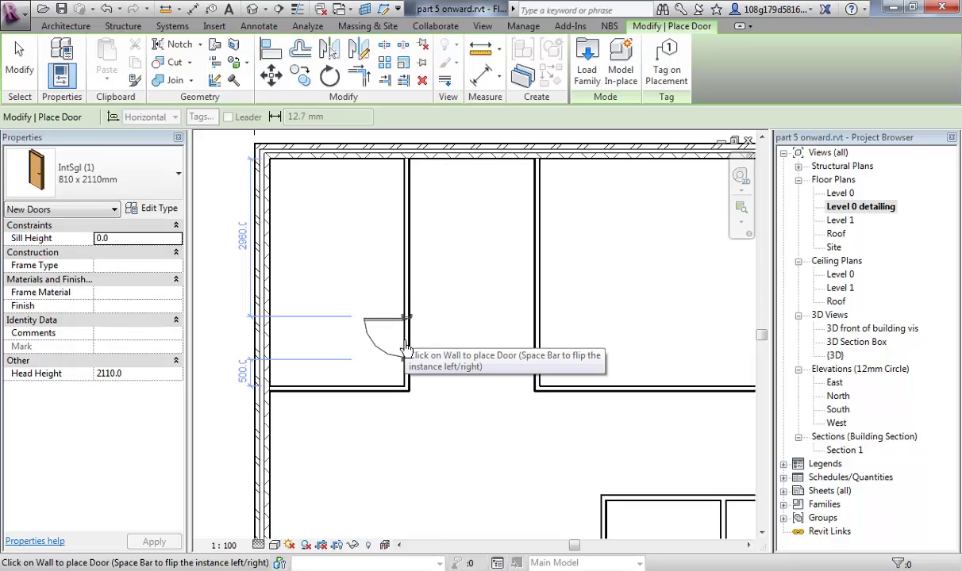
left_click(405, 348)
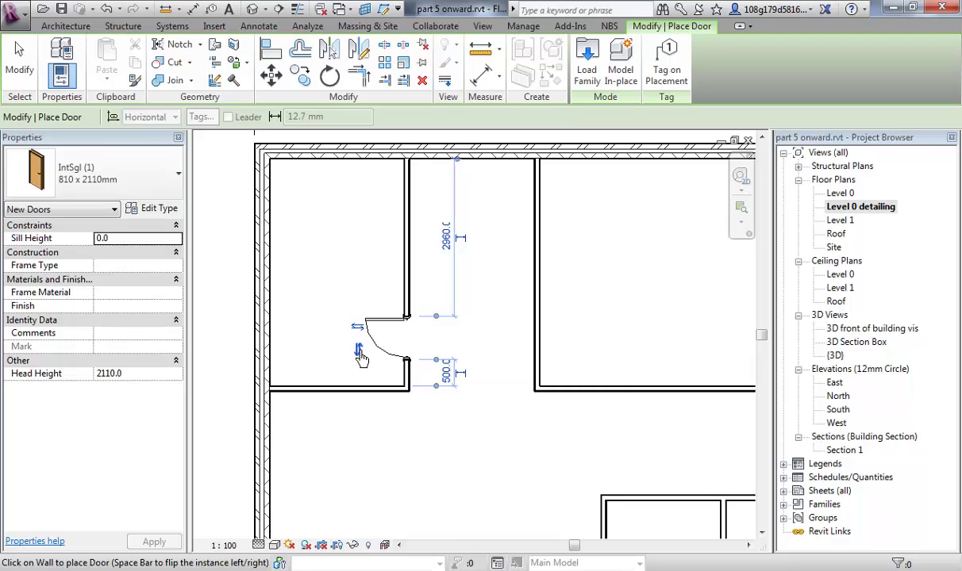
left_click(358, 352)
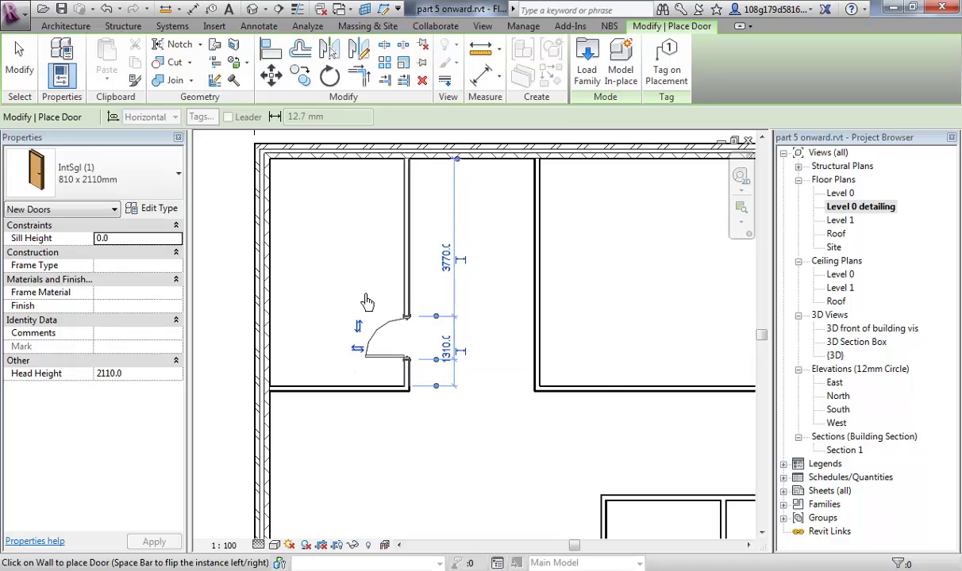
scroll(367, 301, "down", 1)
middle_click_drag(447, 270, 407, 339)
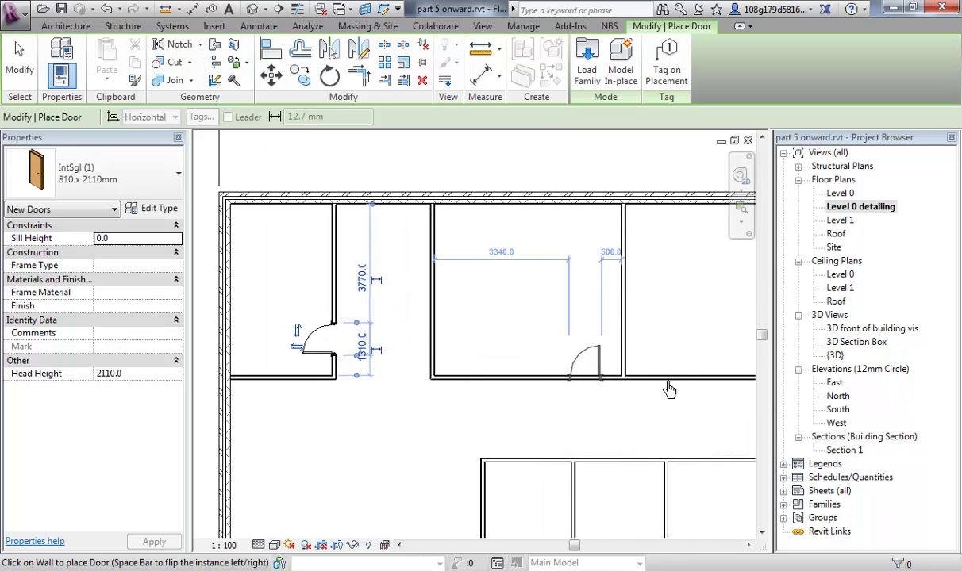
left_click(587, 378)
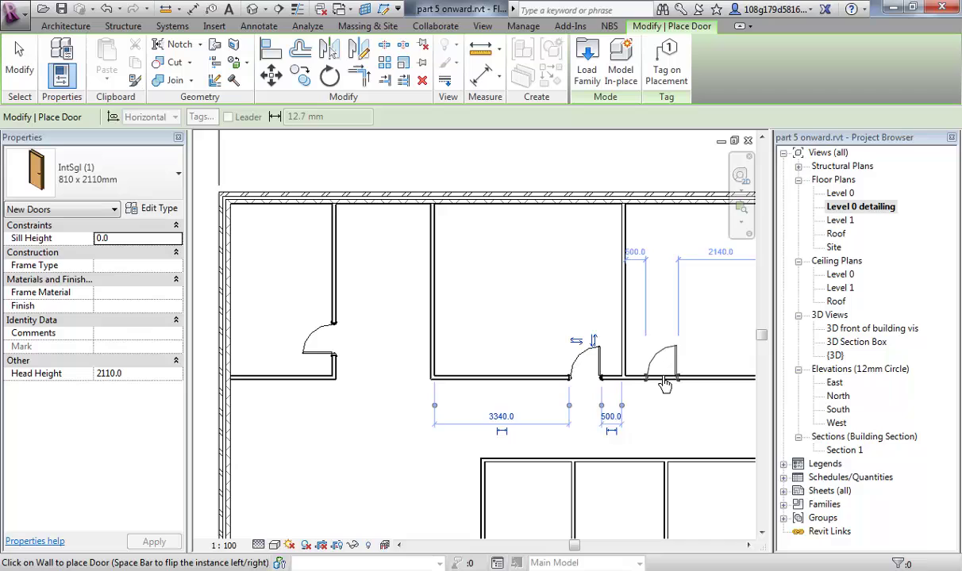
left_click(664, 382)
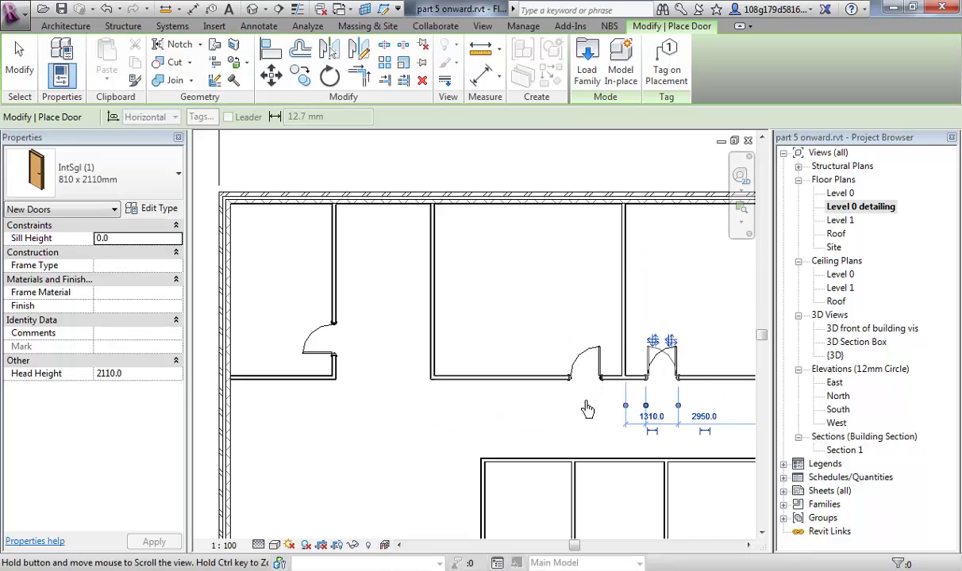
middle_click_drag(587, 408, 398, 399)
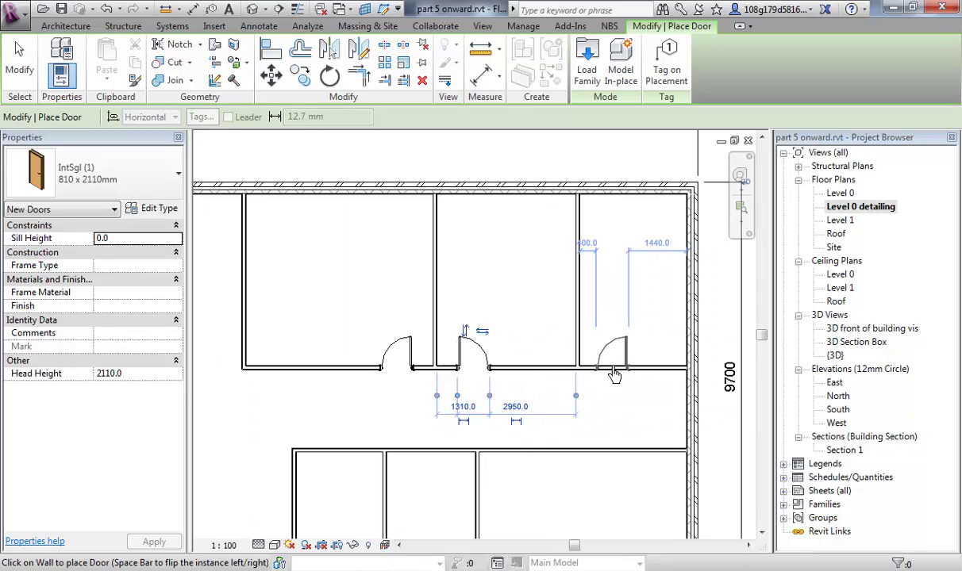
left_click(618, 376)
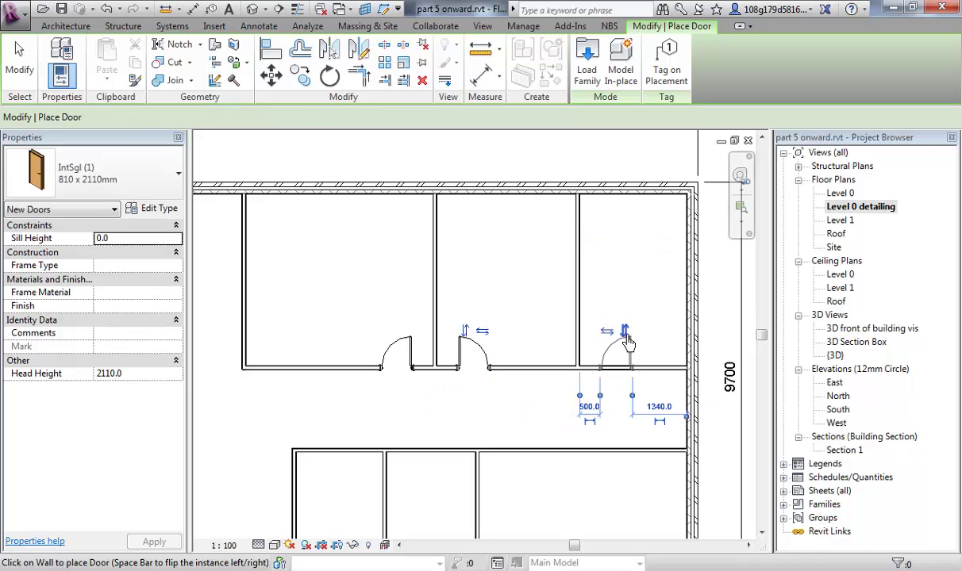
- Place IntSgl doors in the lower right, middle and left rooms' corridor walls
middle_click_drag(513, 429, 529, 345)
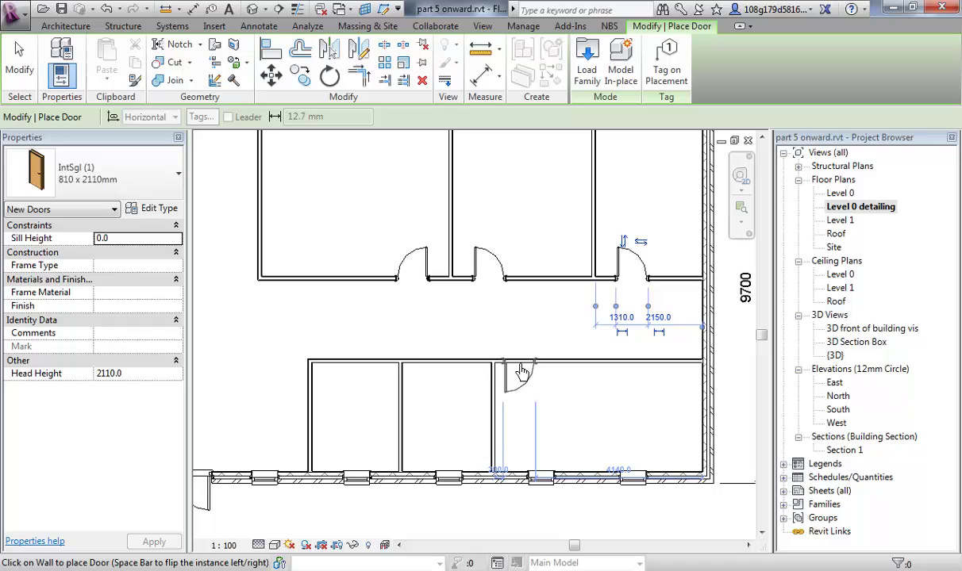
left_click(531, 373)
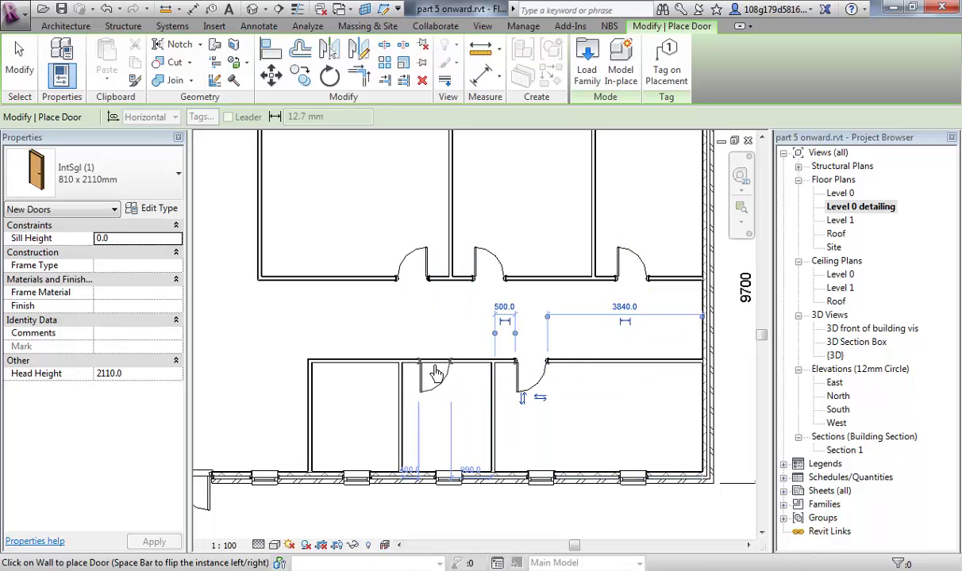
left_click(439, 372)
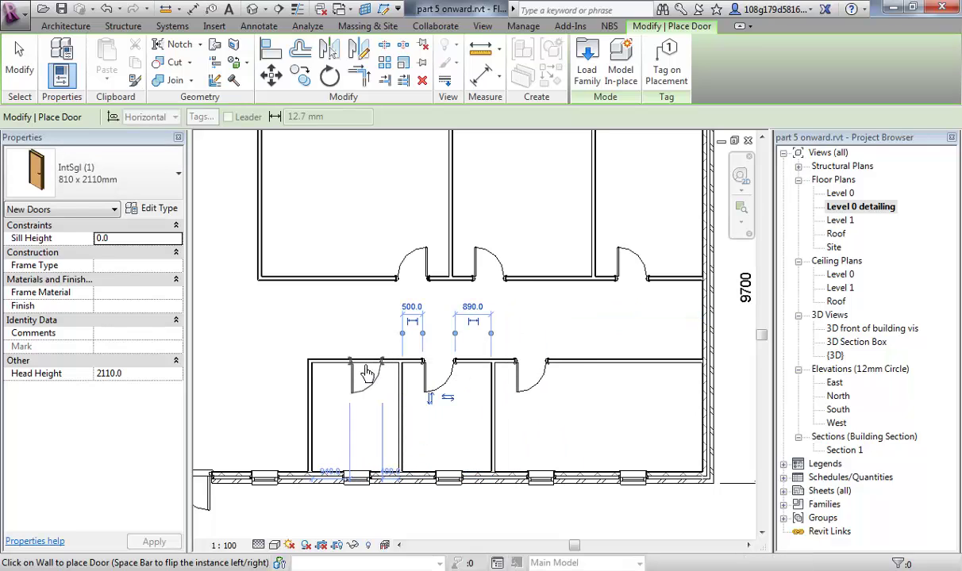
left_click(367, 397)
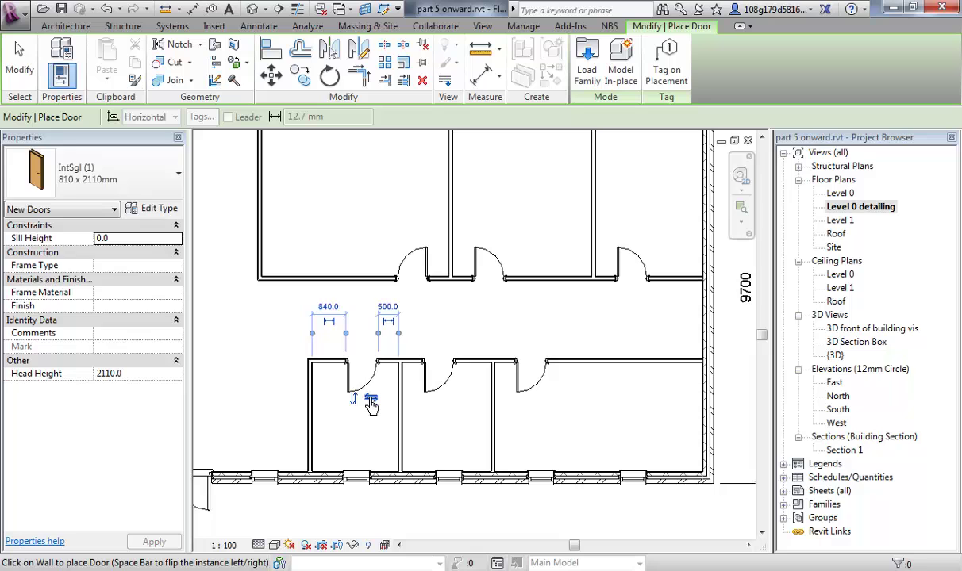
- Finish door placement and zoom in on the top-left room's door in its right partition wall
middle_click_drag(445, 437, 515, 532)
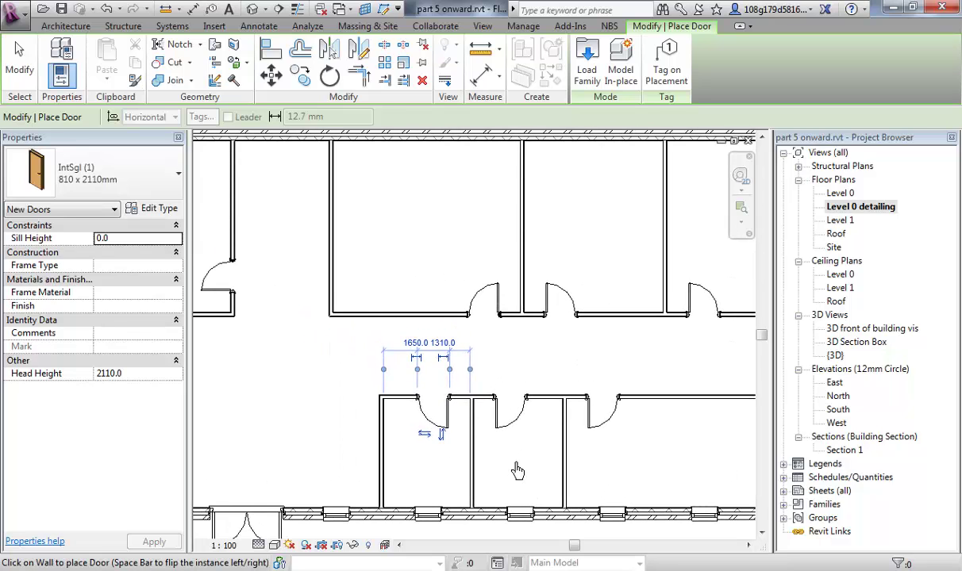
scroll(515, 526, "down", 3)
scroll(404, 438, "up", 1)
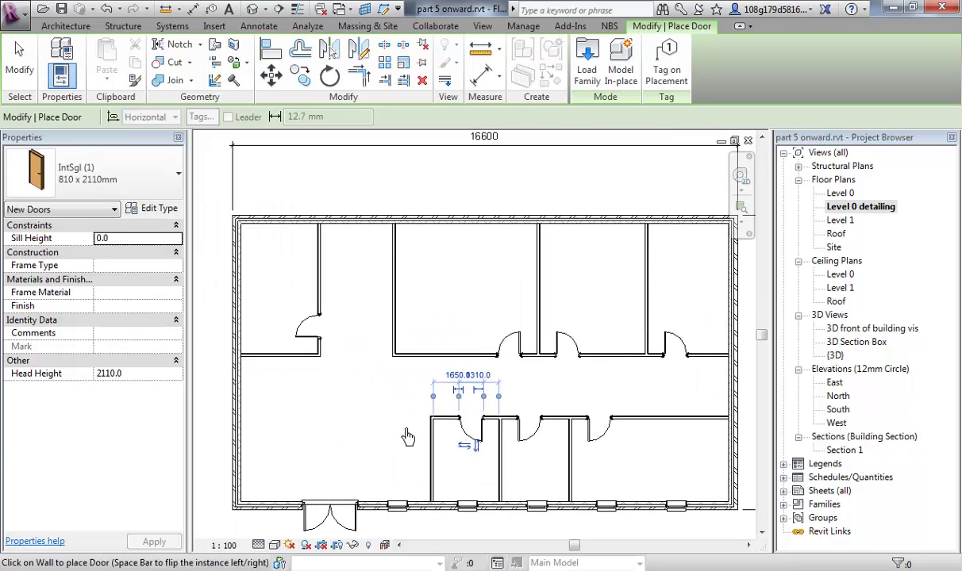
middle_click_drag(404, 435, 402, 431)
key("Escape")
key("Escape")
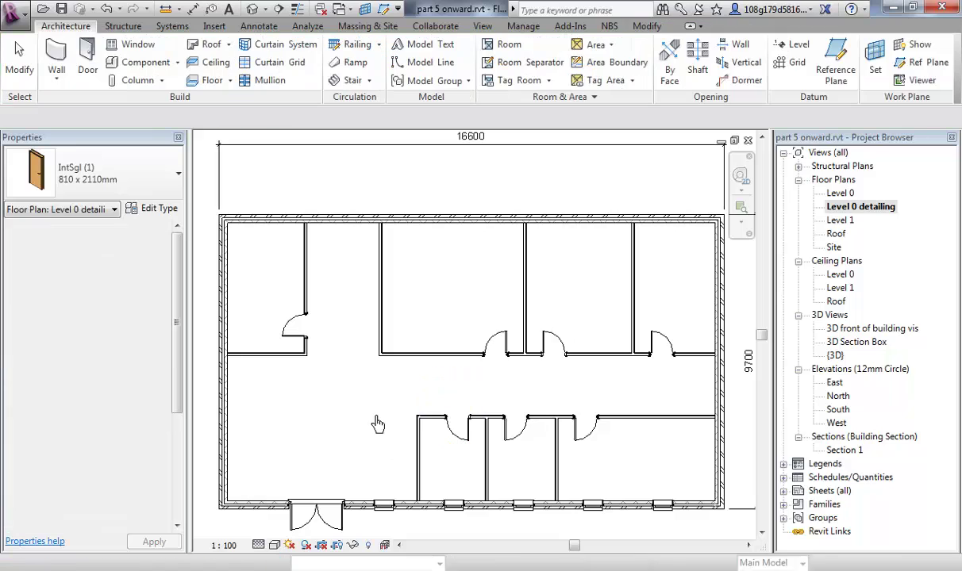
middle_click_drag(361, 398, 354, 386)
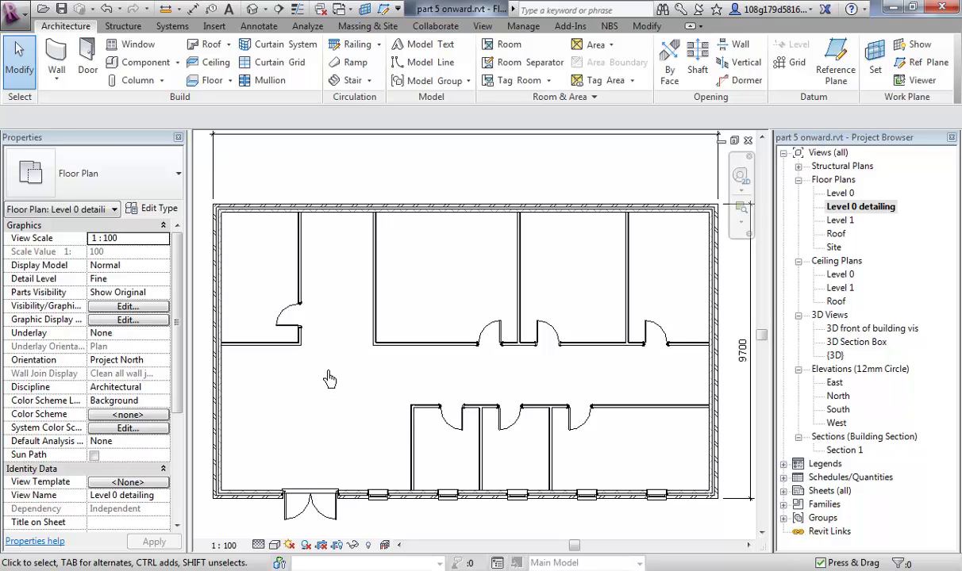
scroll(271, 387, "up", 5)
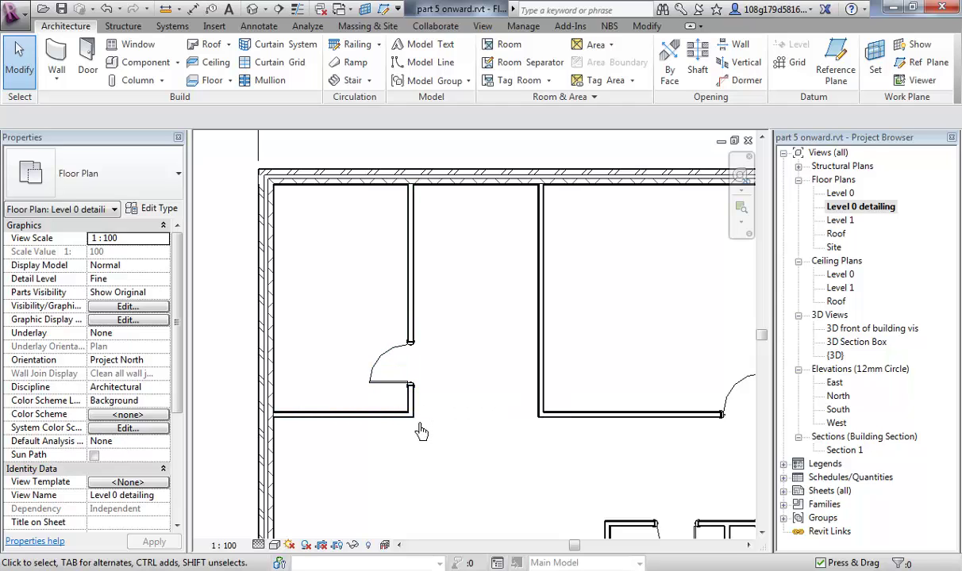
scroll(422, 431, "down", 2)
middle_click_drag(472, 460, 380, 414)
scroll(374, 403, "down", 2)
scroll(301, 358, "up", 5)
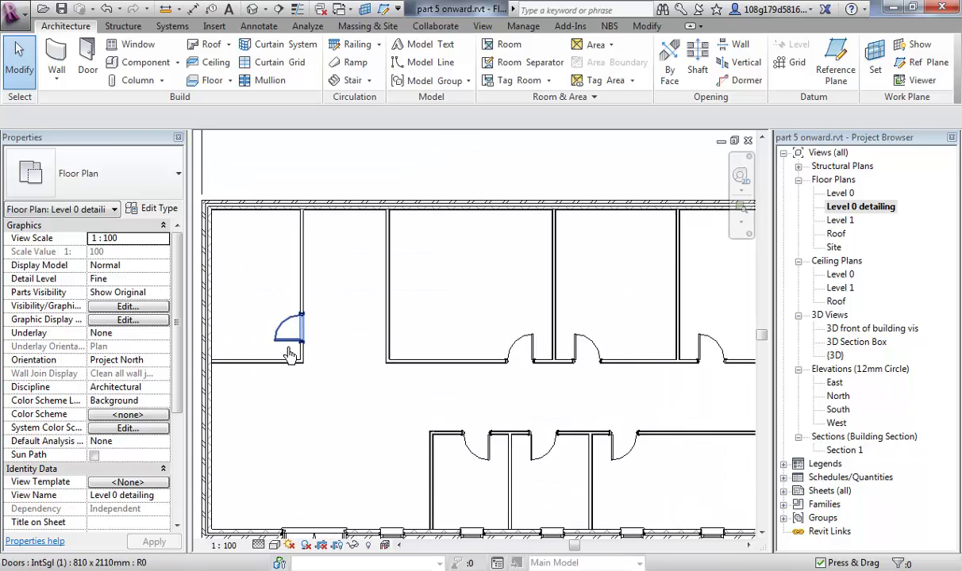
middle_click_drag(294, 365, 379, 416)
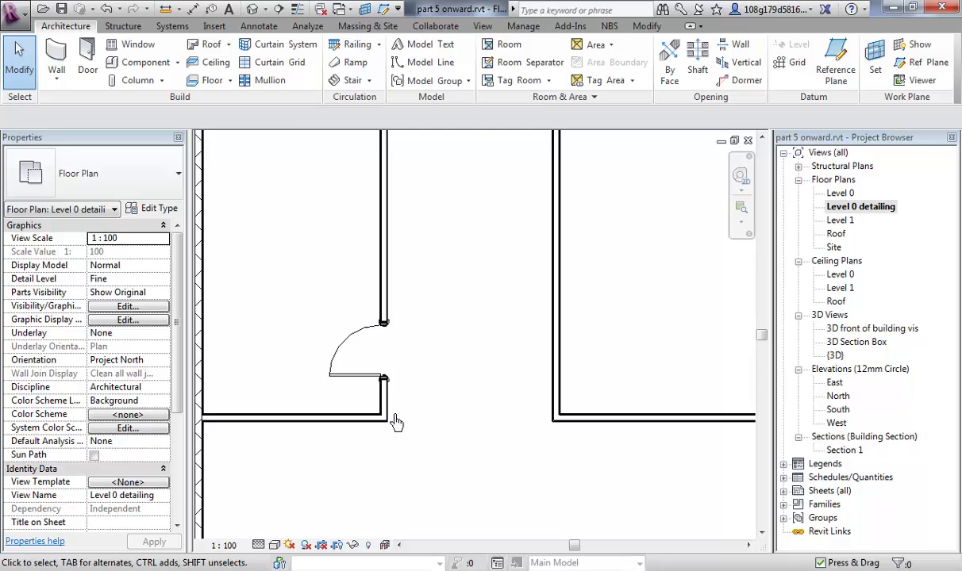
middle_click_drag(400, 425, 412, 454)
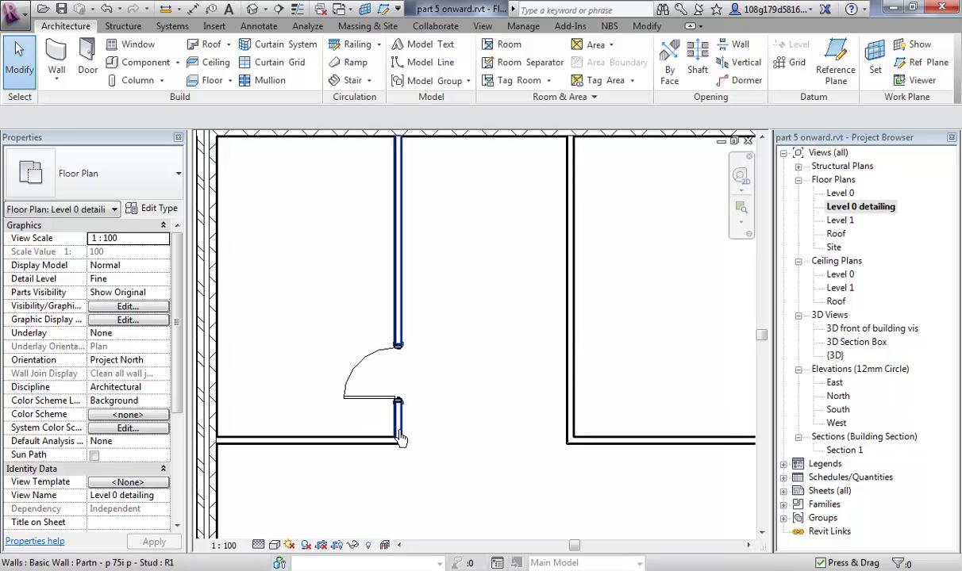
scroll(400, 433, "up", 2)
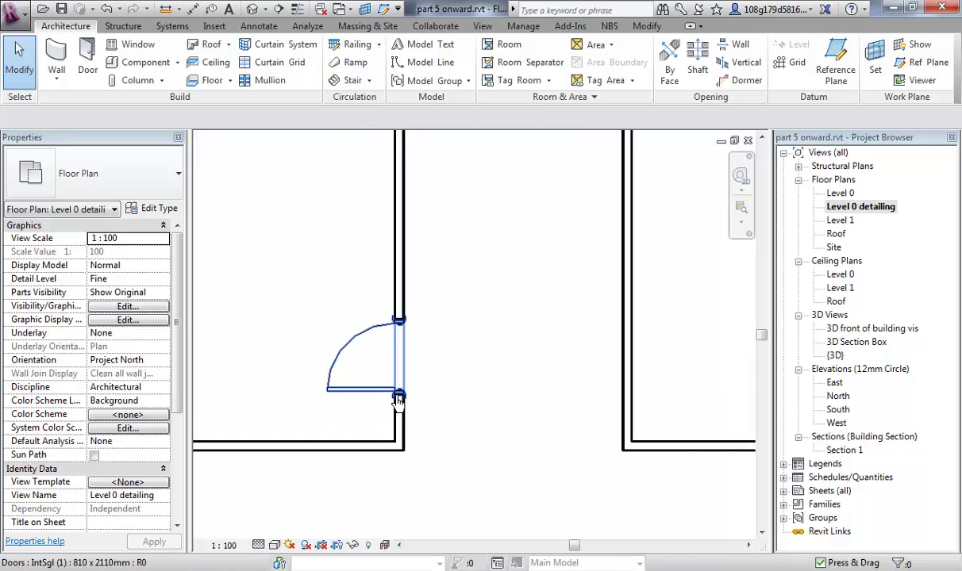
scroll(399, 440, "down", 2)
middle_click_drag(401, 437, 432, 436)
scroll(396, 401, "up", 2)
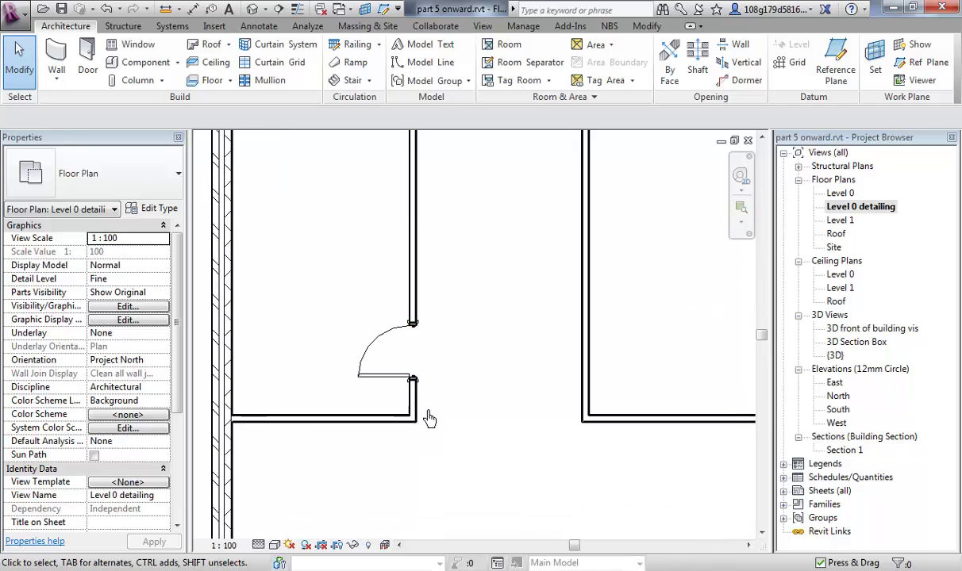
middle_click_drag(397, 400, 429, 381)
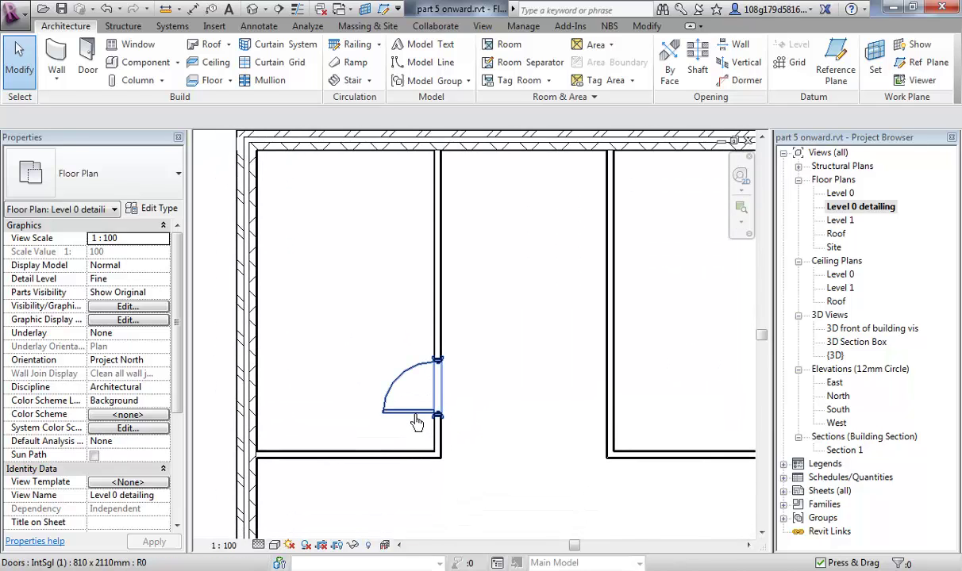
- Make the door's 500 offset from the room corner a permanent dimension
left_click(416, 422)
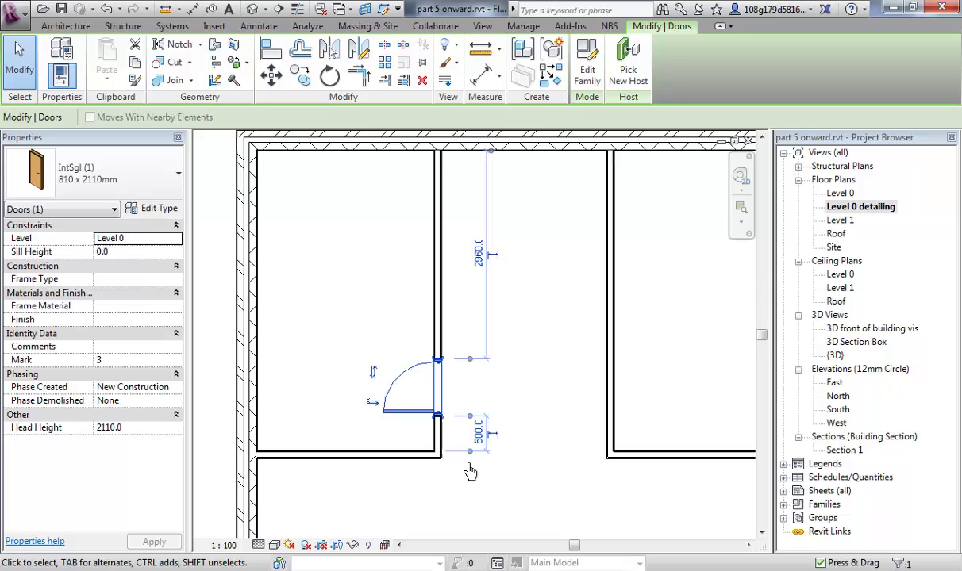
middle_click_drag(497, 411, 492, 421)
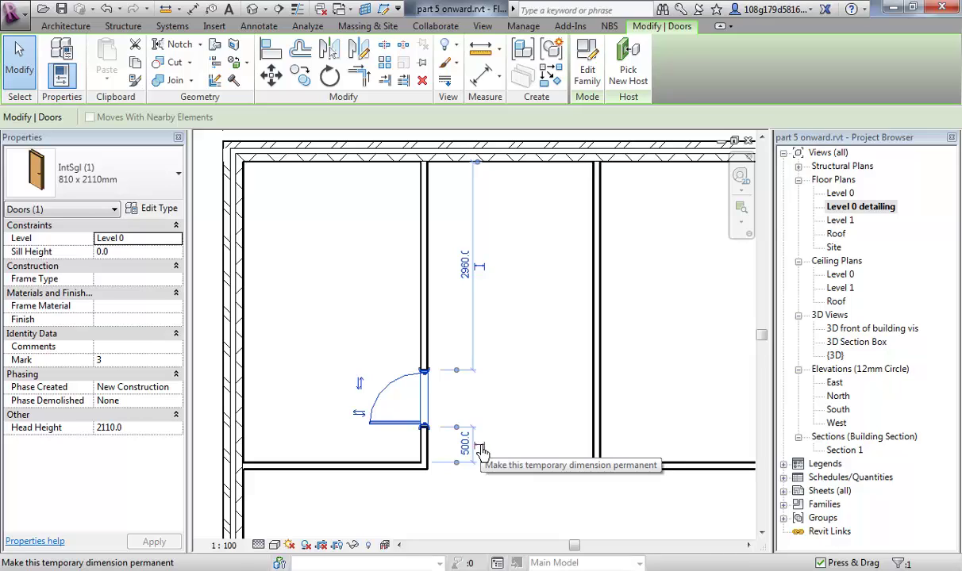
left_click(480, 449)
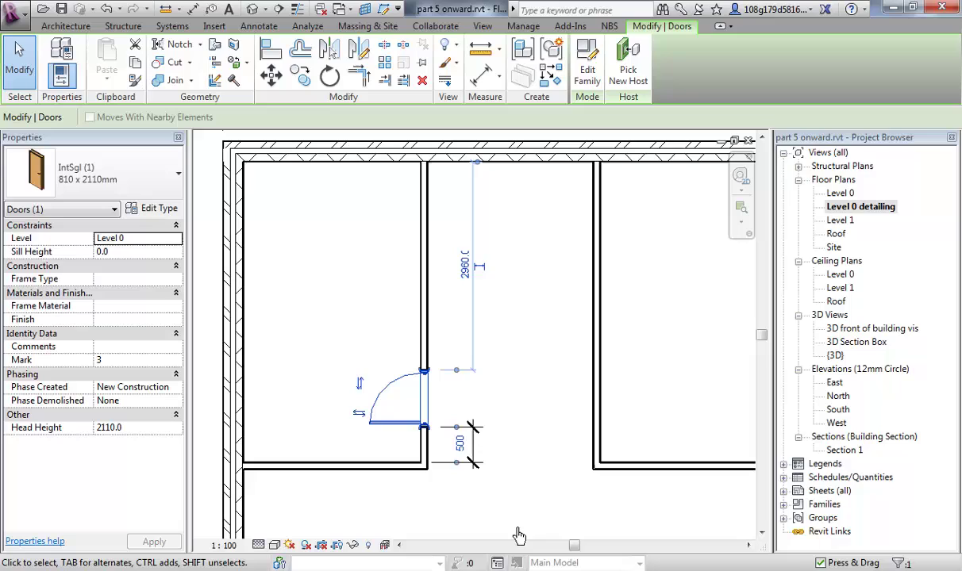
left_click(457, 502)
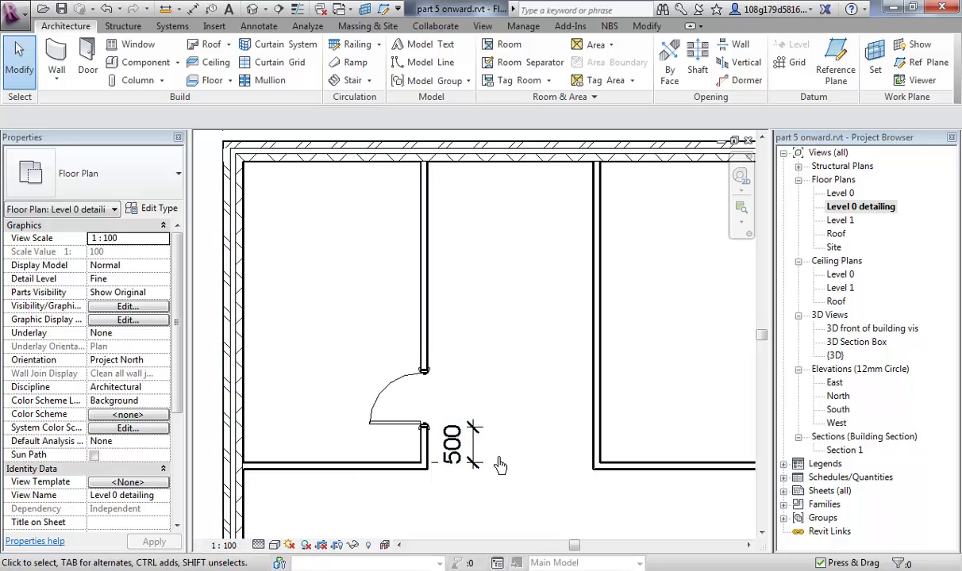
left_click(473, 449)
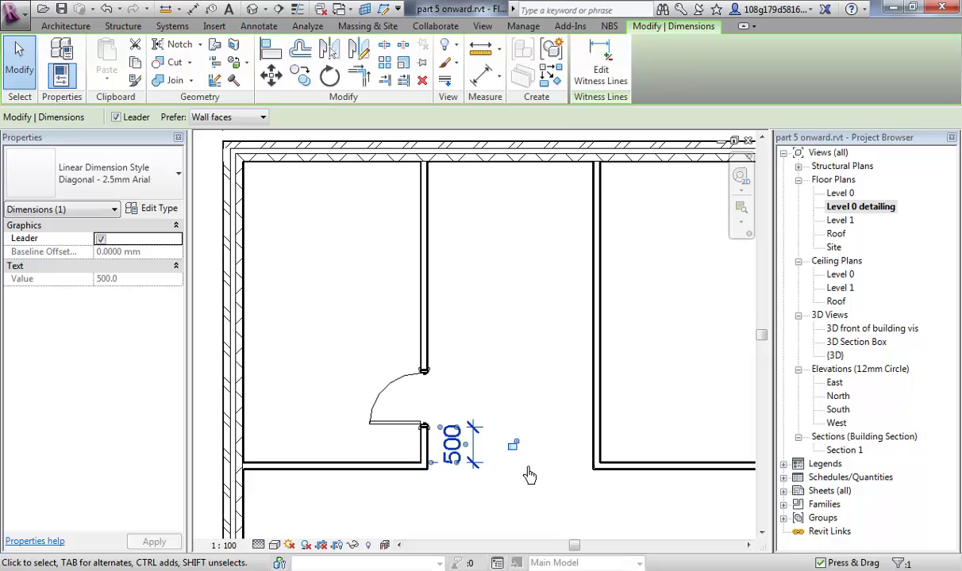
left_click(494, 508)
- Drag the top-left room's lower wall further down
scroll(415, 530, "down", 2)
middle_click_drag(373, 523, 396, 451)
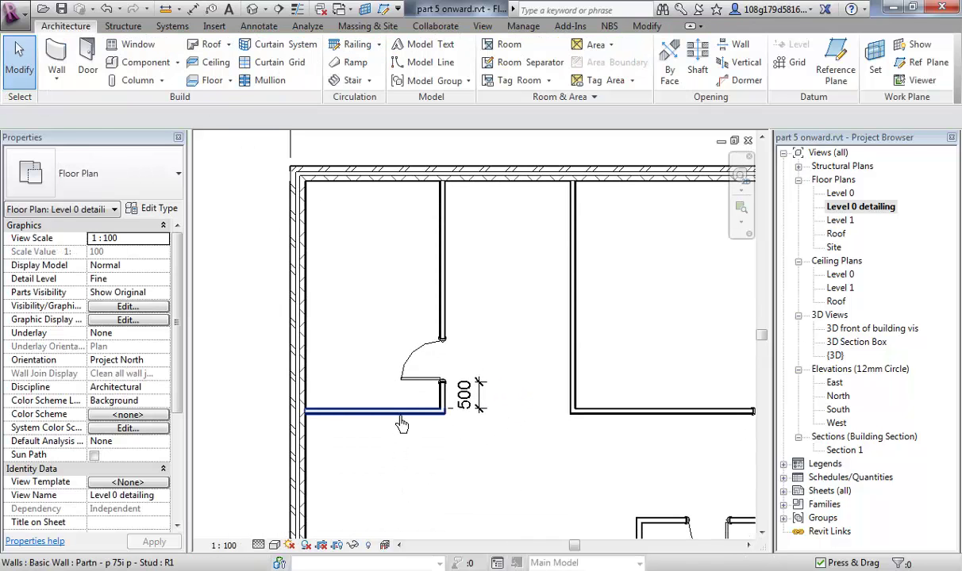
left_click(402, 425)
left_click_drag(399, 444, 401, 516)
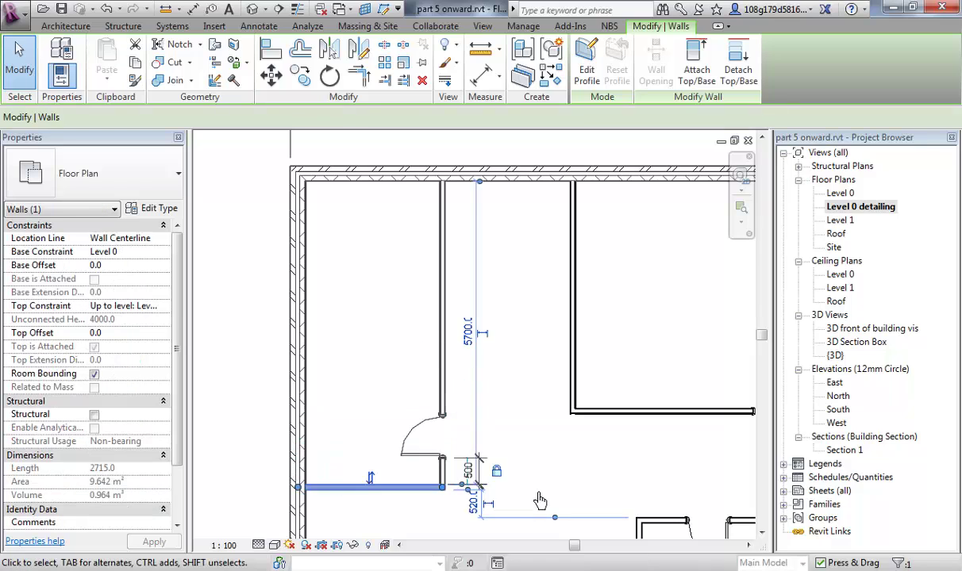
left_click(539, 500)
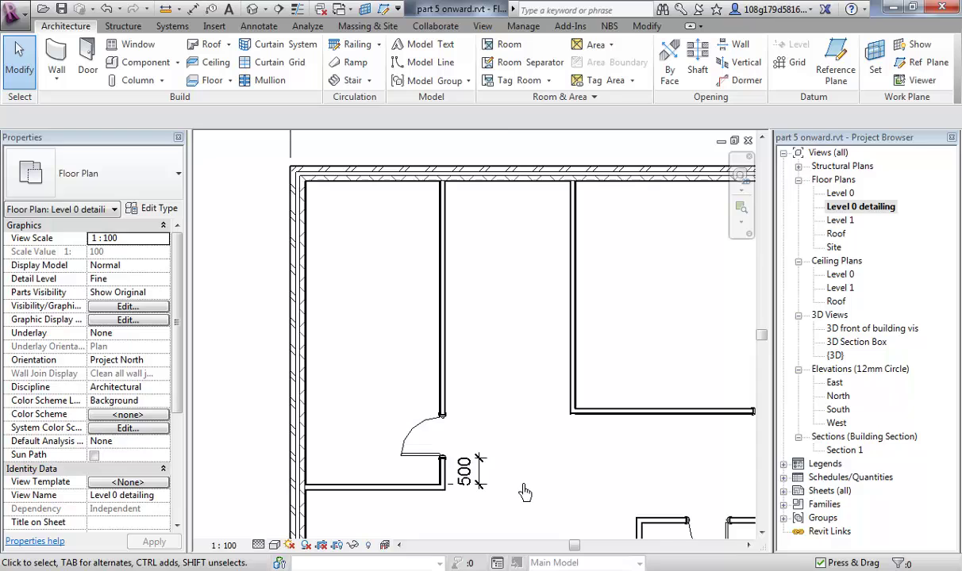
- Zoom out to view the whole building, then bring up the Modify ribbon tools
middle_click_drag(523, 491, 446, 435)
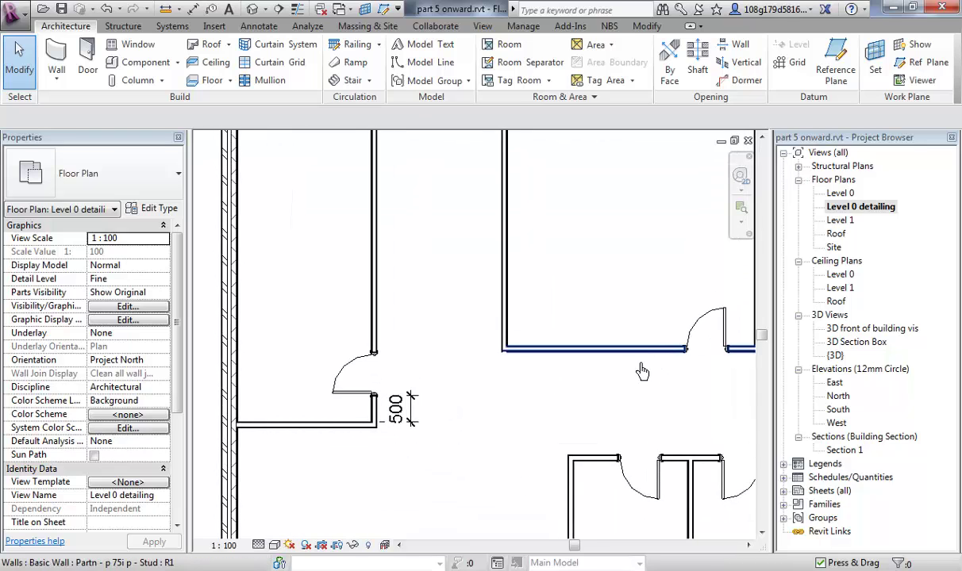
scroll(383, 444, "down", 3)
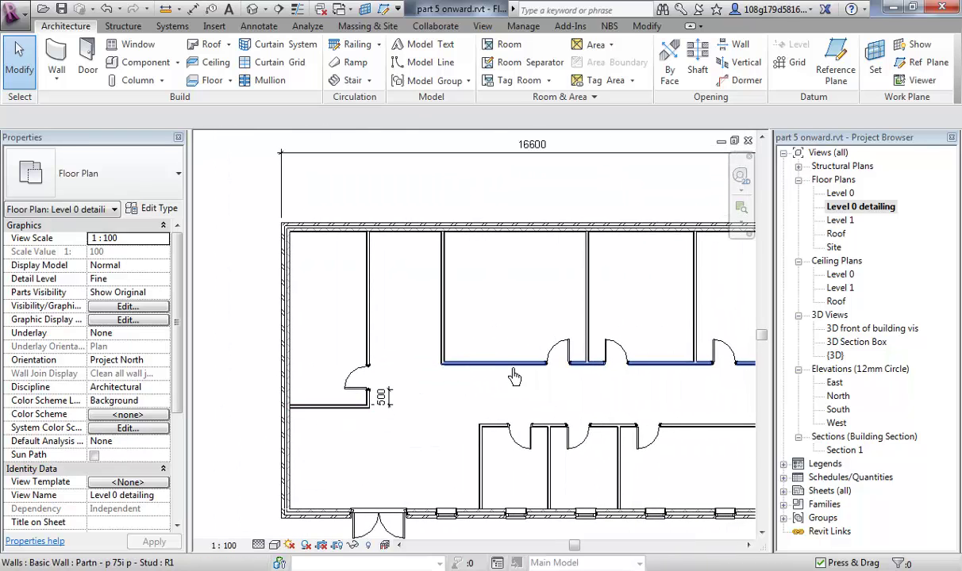
scroll(516, 377, "down", 1)
middle_click_drag(516, 377, 546, 404)
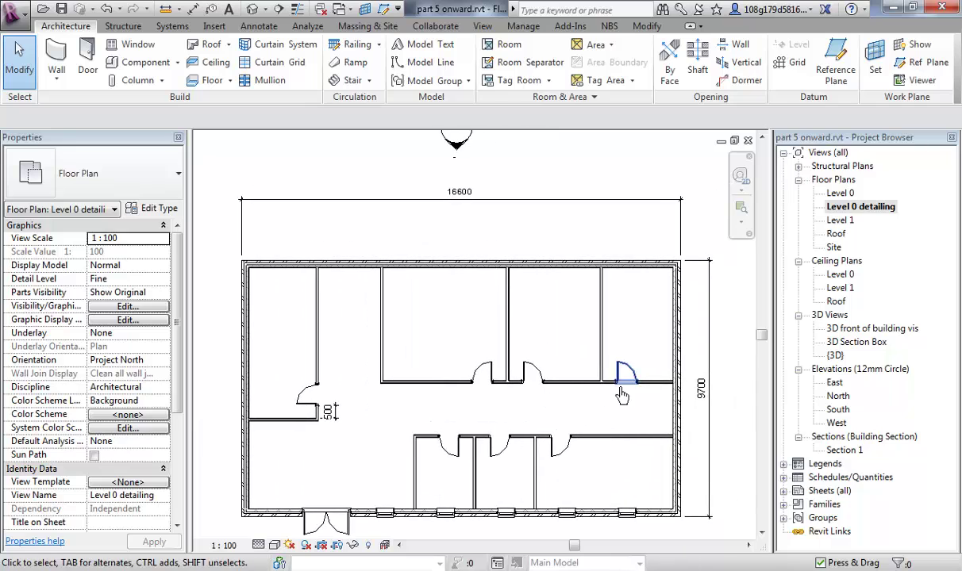
scroll(297, 436, "up", 1)
scroll(297, 435, "up", 1)
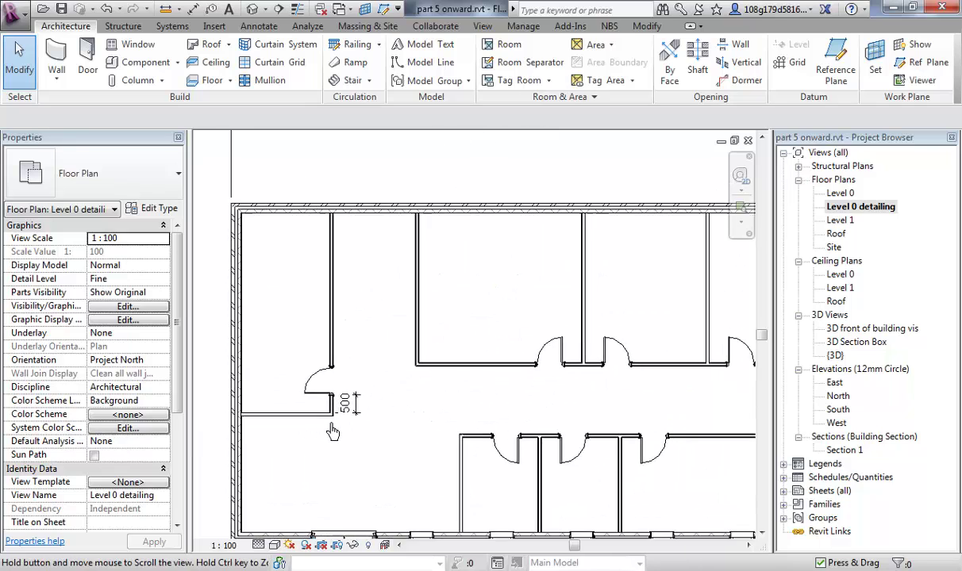
left_click(645, 27)
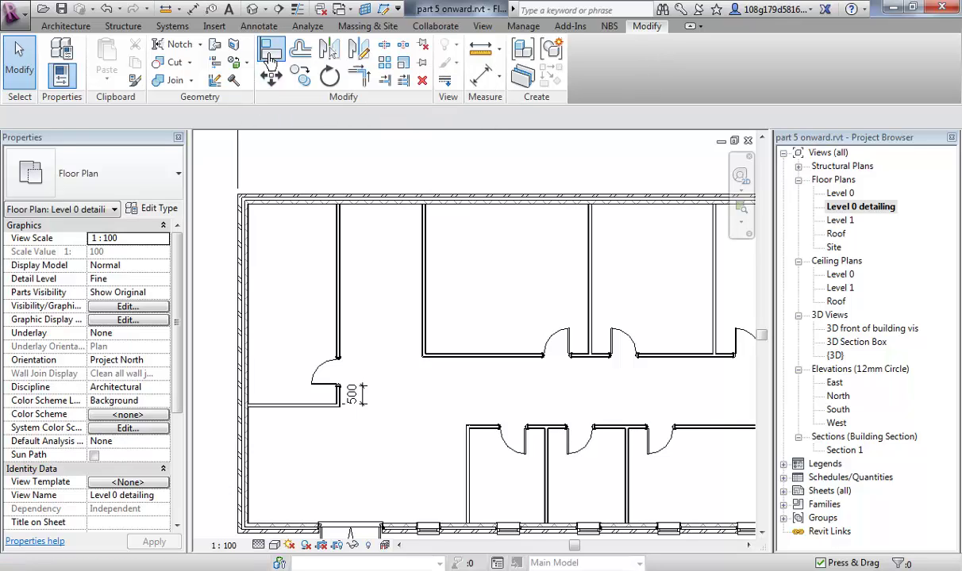
- Align the top-left room's lower wall to the upper rooms' corridor wall face and lock it
left_click(270, 60)
left_click(467, 361)
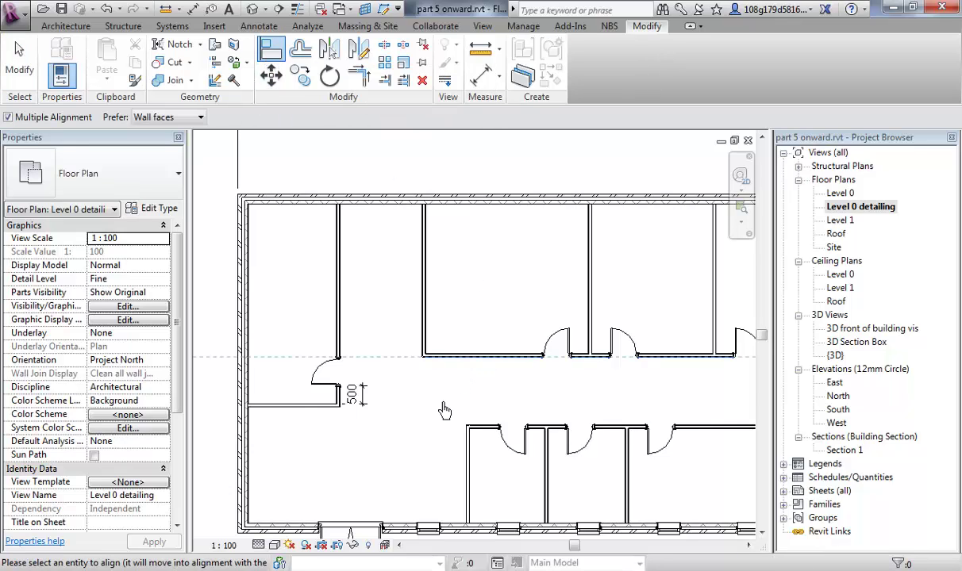
left_click(304, 418)
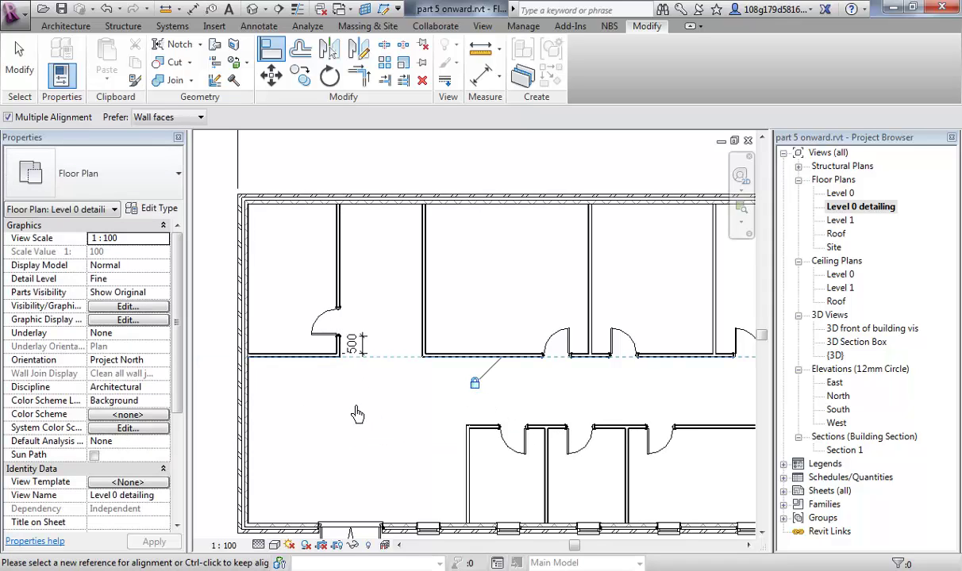
key("Escape")
key("Escape")
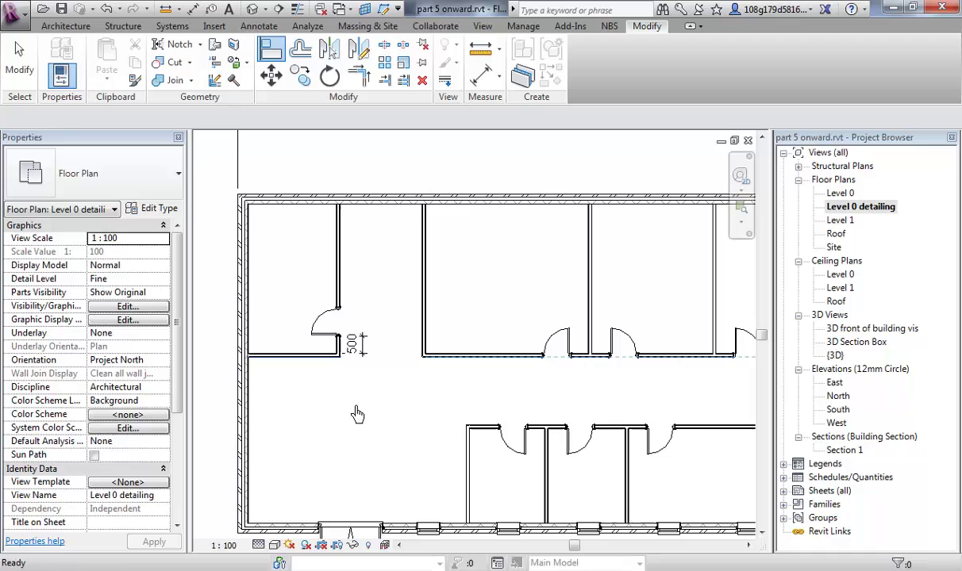
- Test the alignment lock by dragging the aligned wall downward, then undo the move
left_click(310, 366)
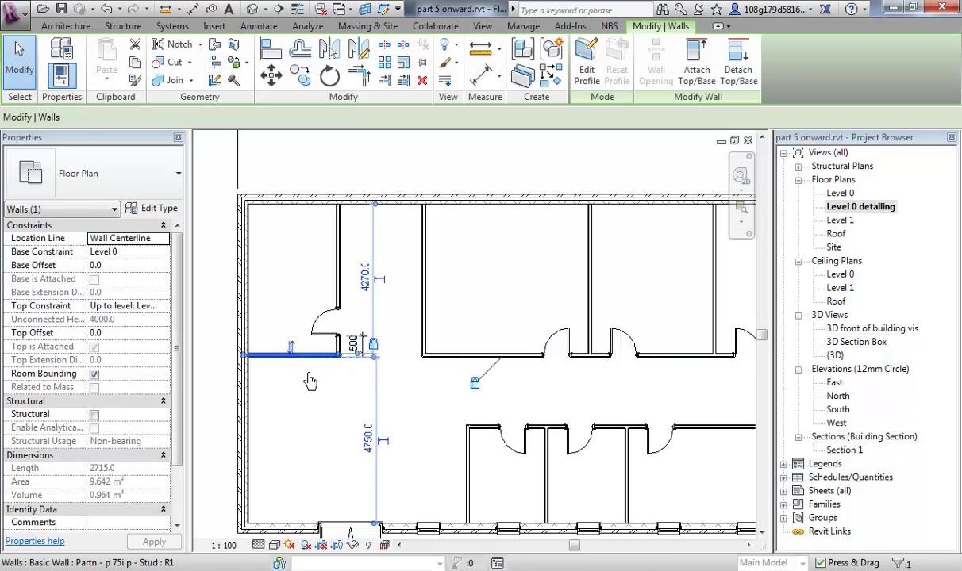
left_click_drag(310, 367, 364, 437)
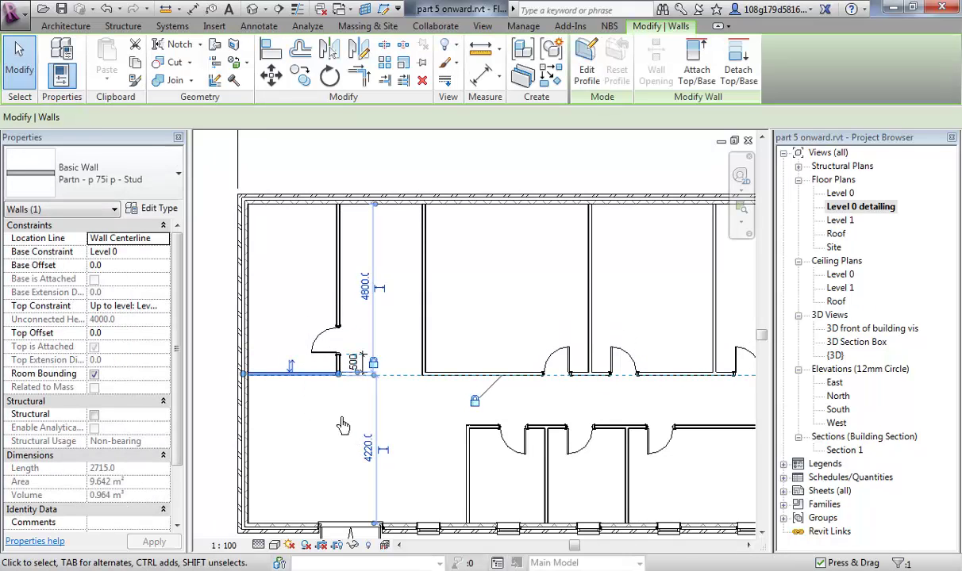
left_click(432, 418)
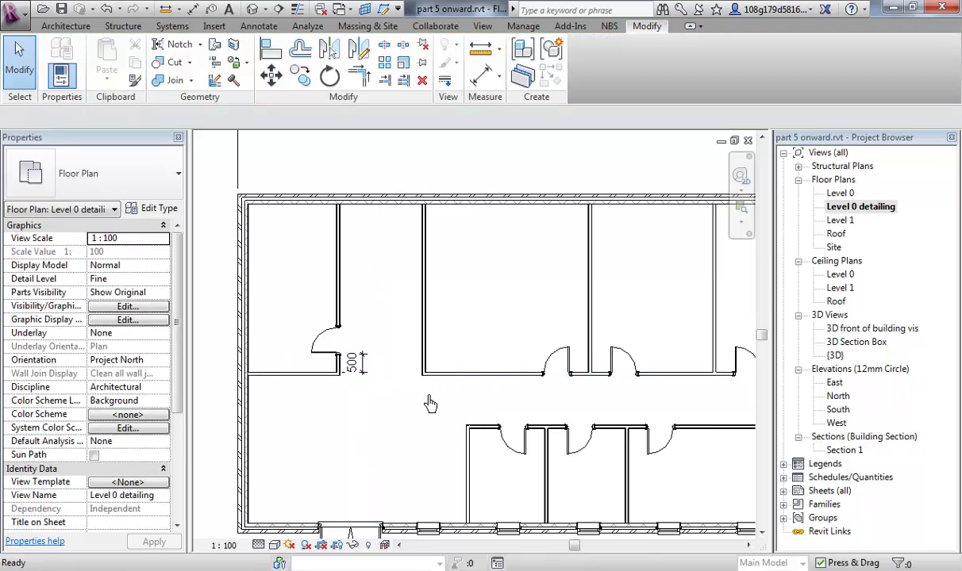
key("ctrl+z")
left_click(492, 366)
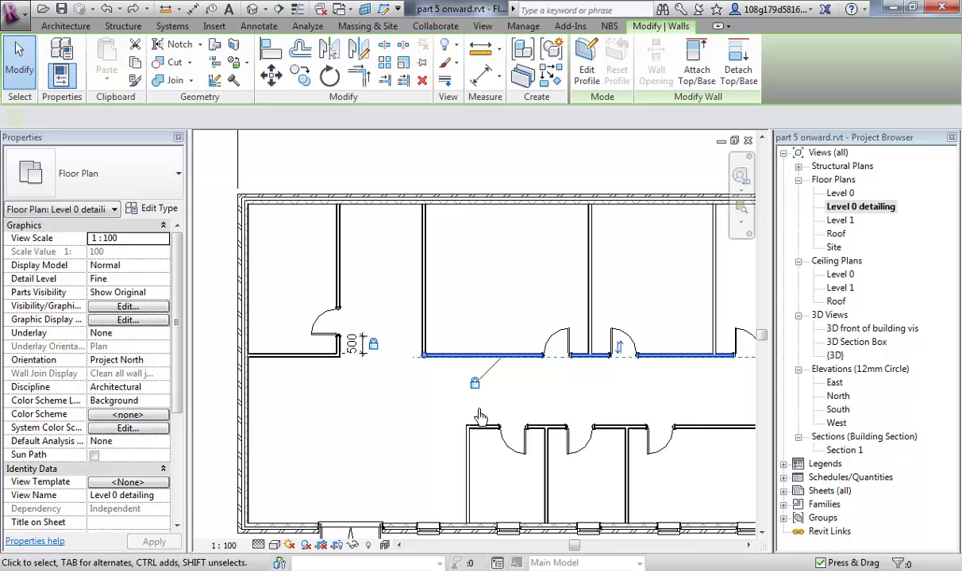
scroll(405, 409, "down", 2)
left_click(403, 410)
scroll(404, 408, "up", 2)
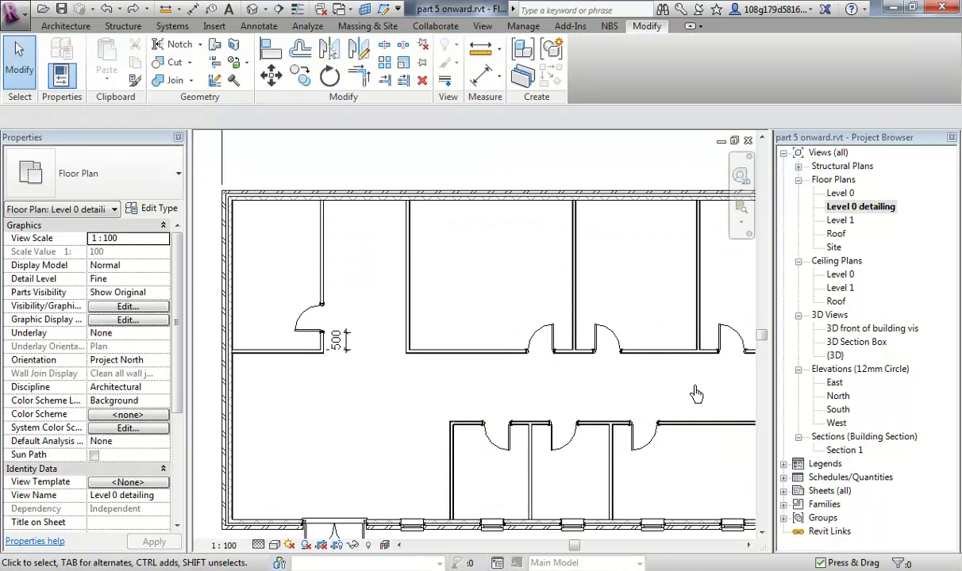
scroll(635, 393, "down", 3)
scroll(535, 328, "down", 1)
scroll(478, 374, "down", 1)
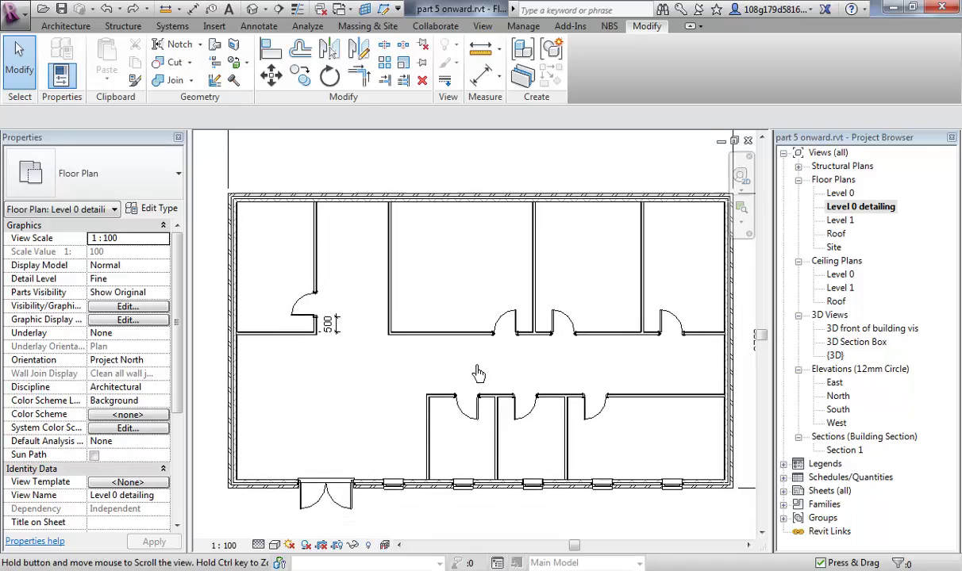
scroll(477, 374, "up", 1)
scroll(457, 380, "down", 1)
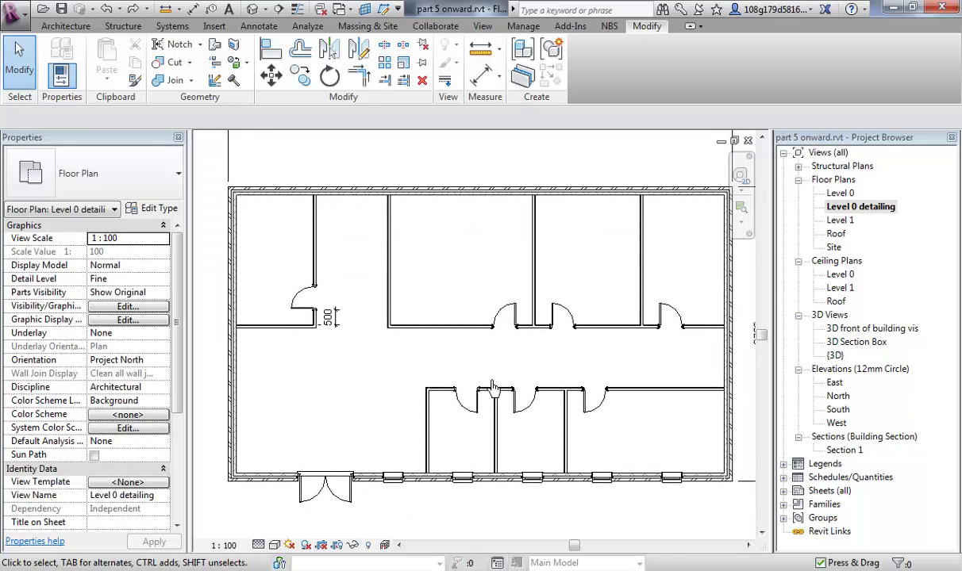
middle_click_drag(491, 386, 485, 361)
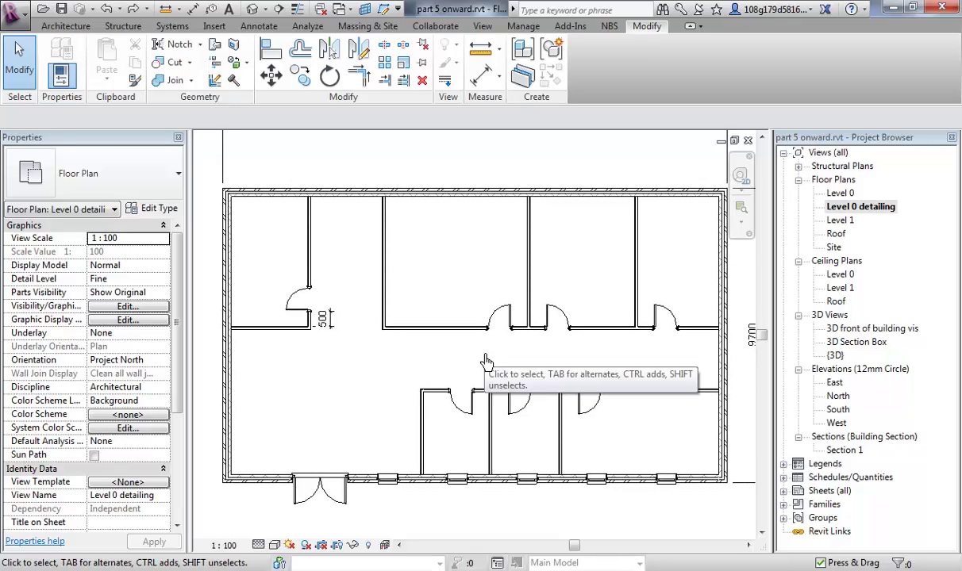